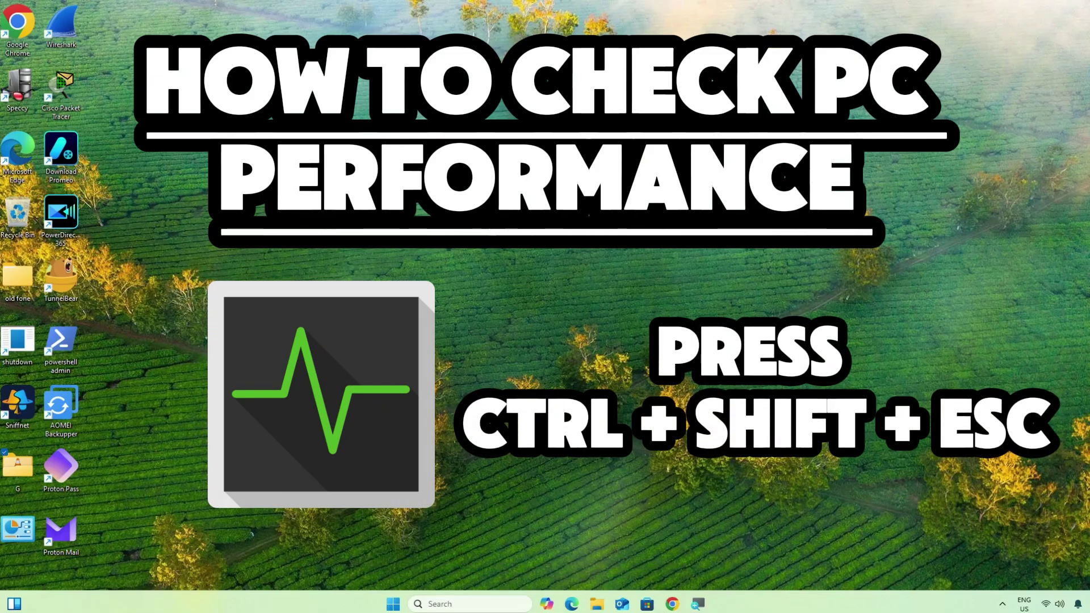
- Open Task Manager and show the CPU graph: 95% utilization at 3.48 GHz
key("ctrl+shift+Escape")
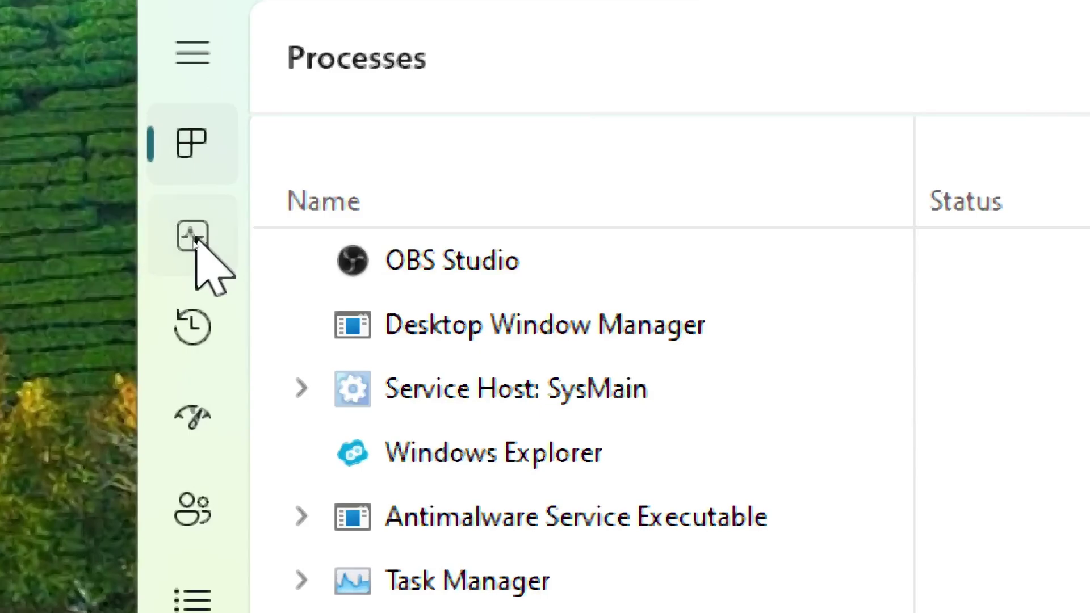
left_click(193, 236)
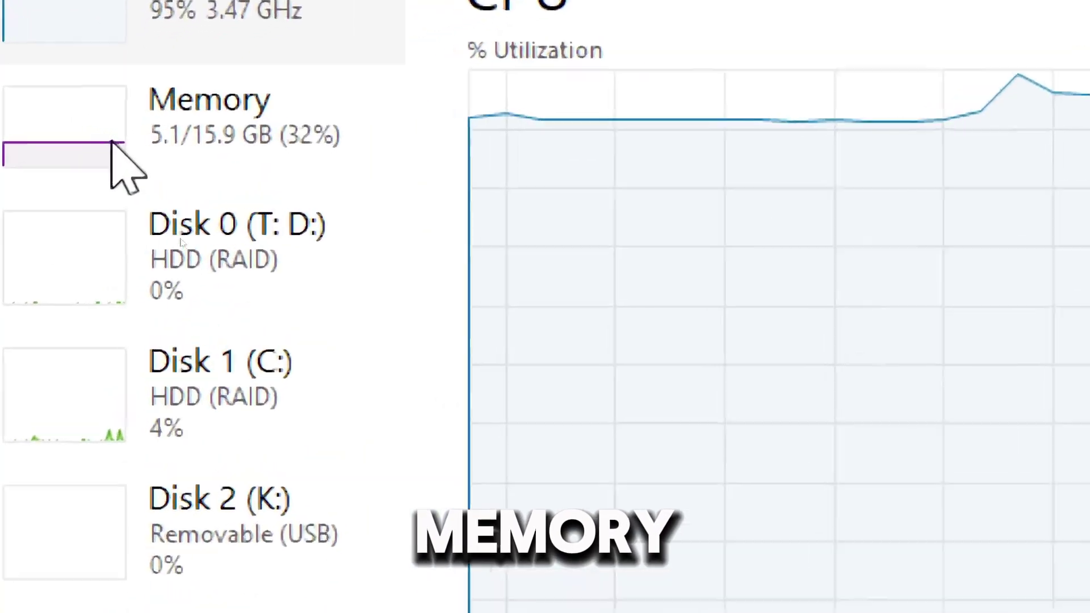
- Review Memory usage, then show Disk 1 (C:) activity: 466 GB HDD, 3% active time
left_click(31, 129)
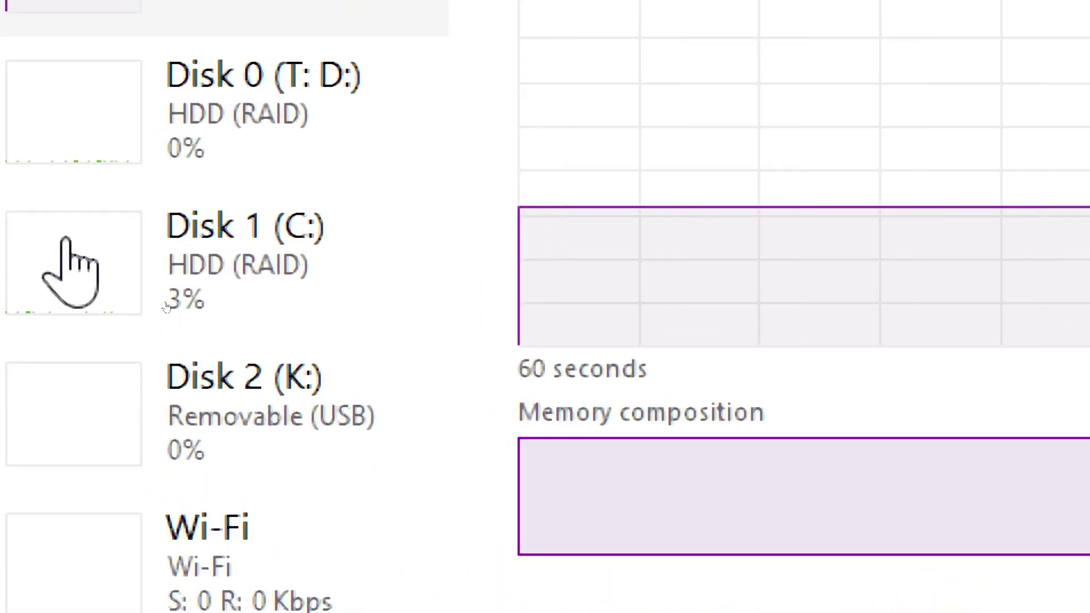
left_click(146, 285)
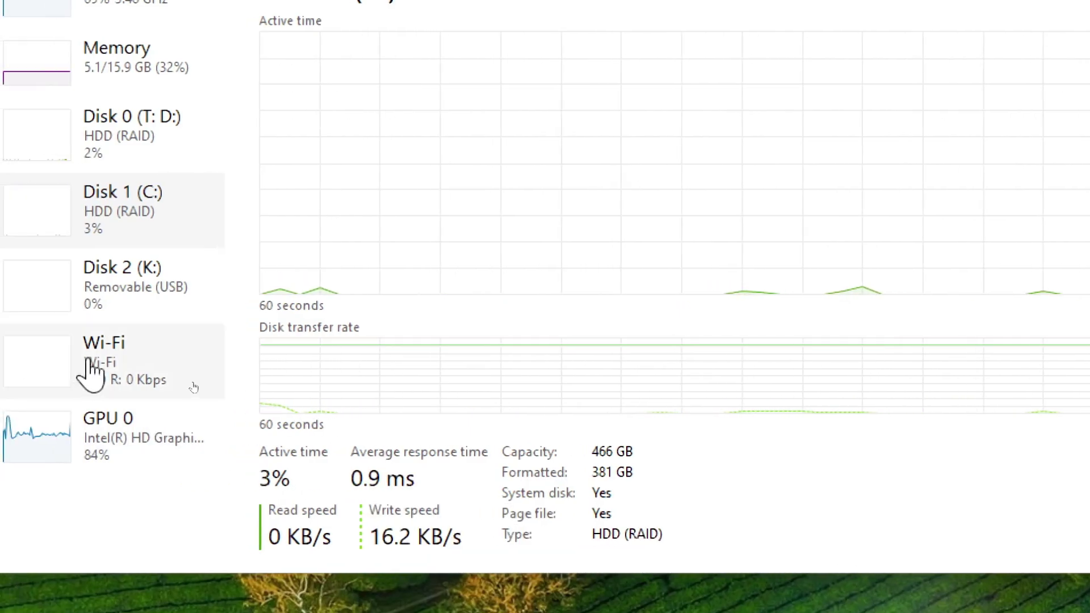
- Show the Wi-Fi adapter's send and receive throughput graph
left_click(107, 368)
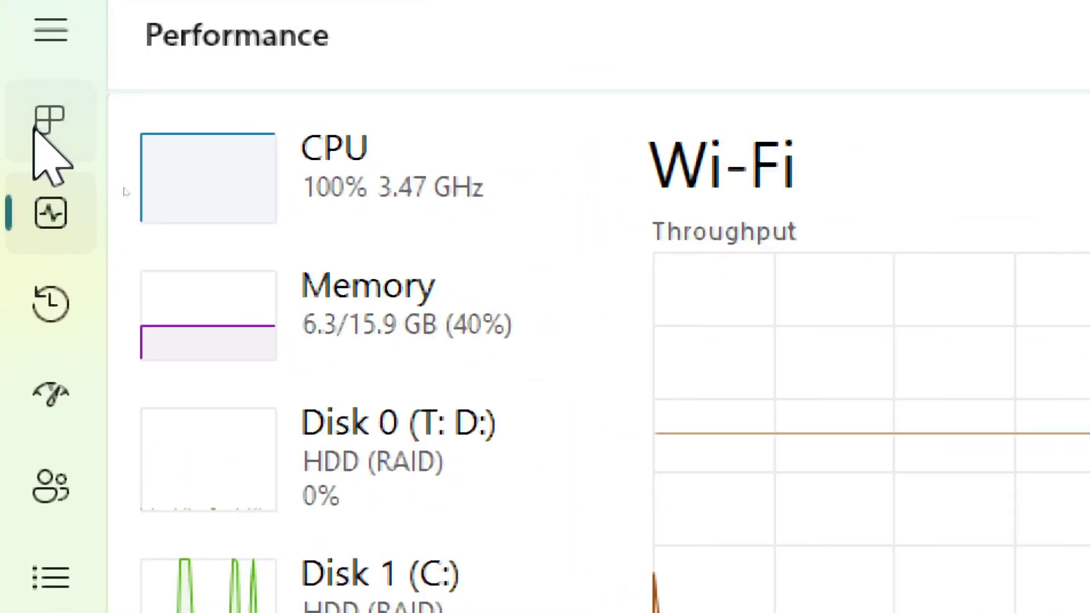
- On the Processes page, sort by CPU, Memory, Disk, then Network usage
left_click(34, 129)
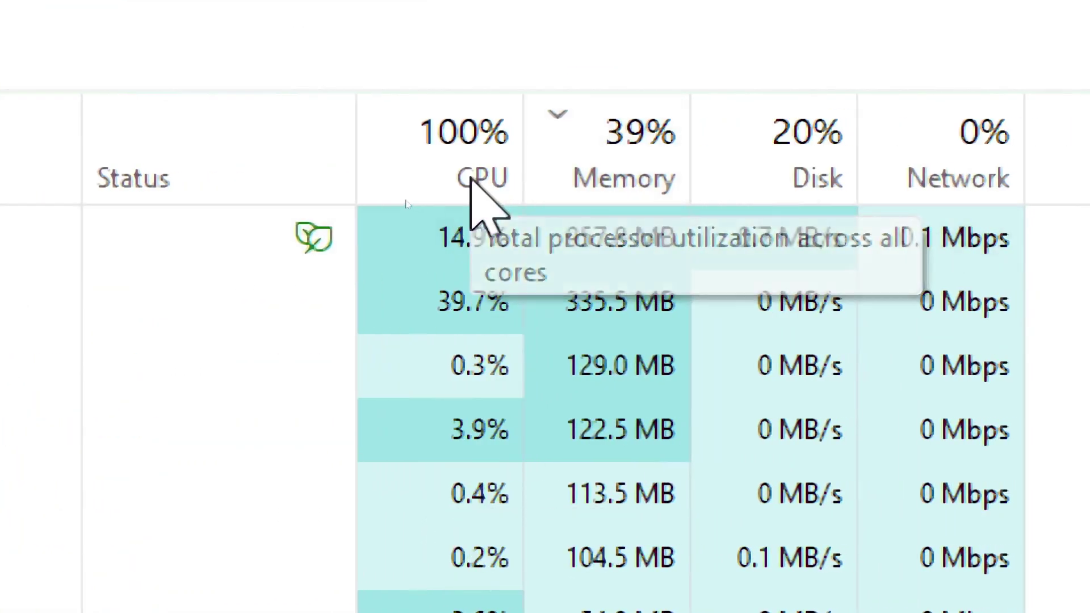
left_click(472, 177)
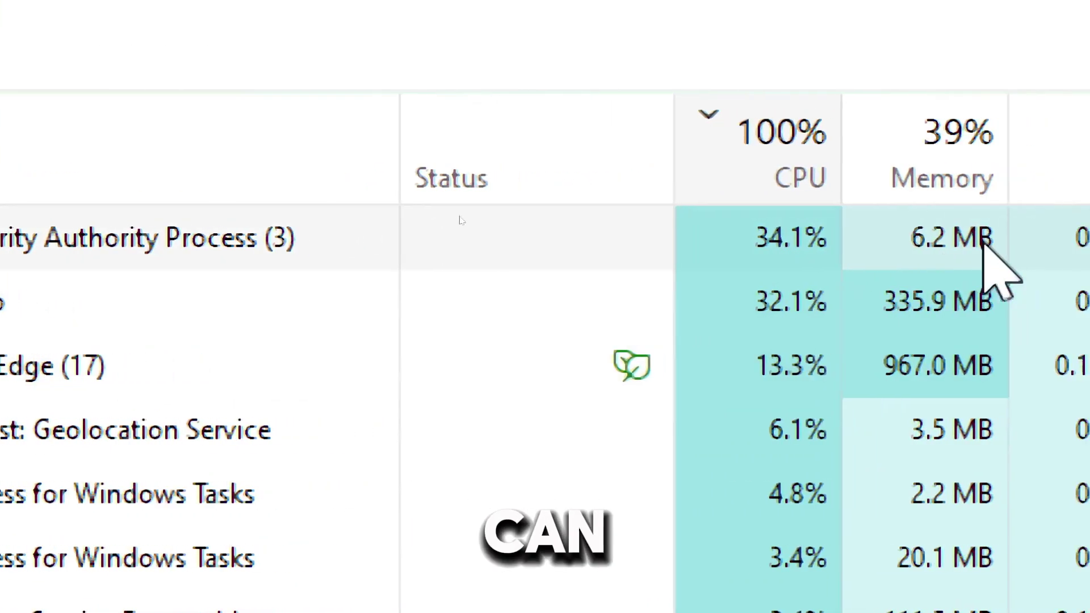
left_click(879, 173)
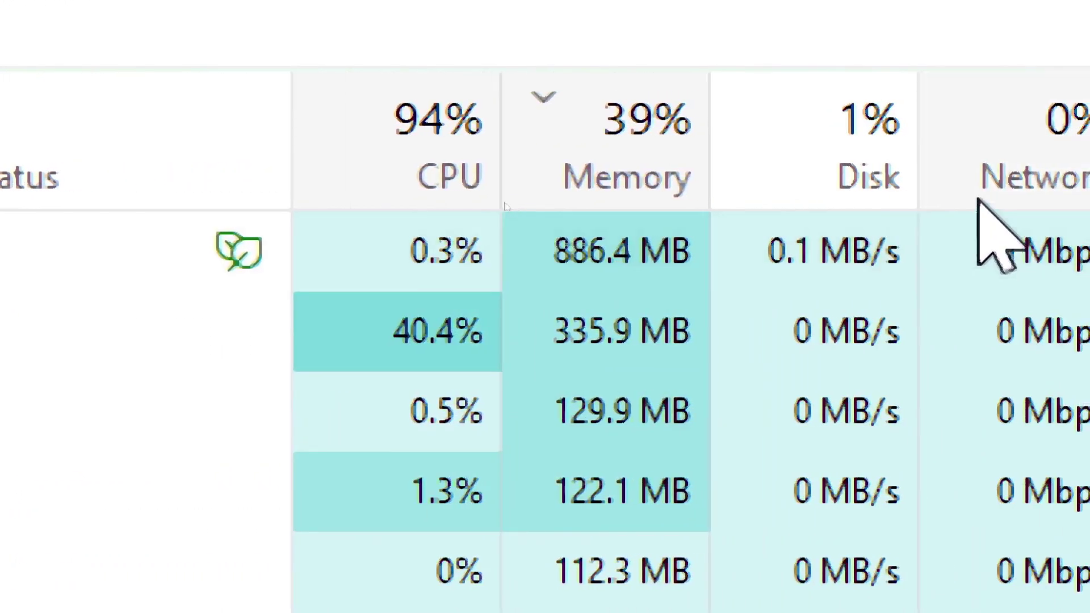
left_click(842, 193)
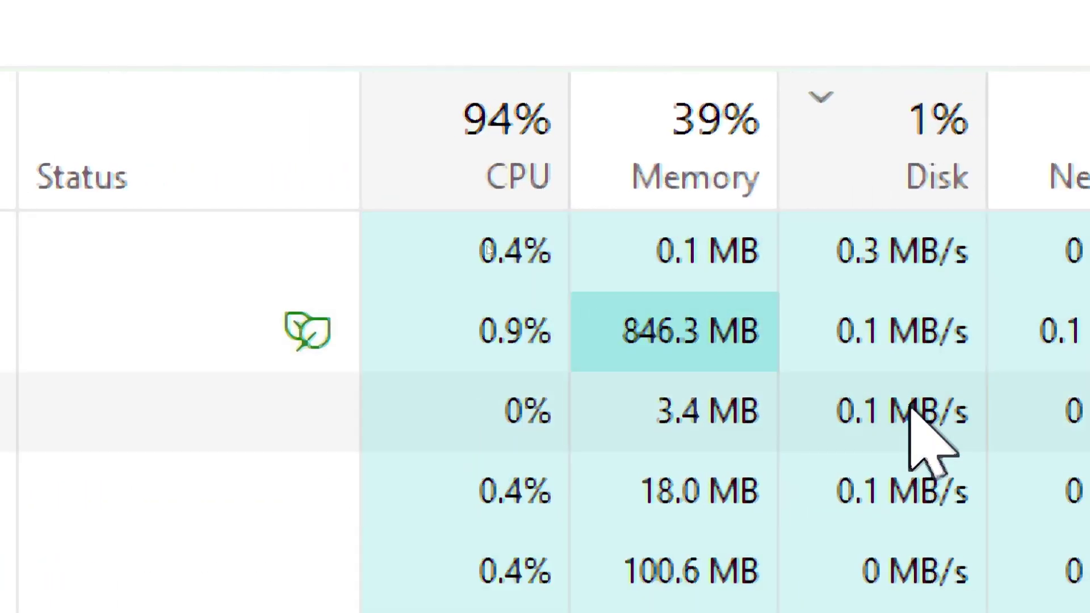
left_click(895, 191)
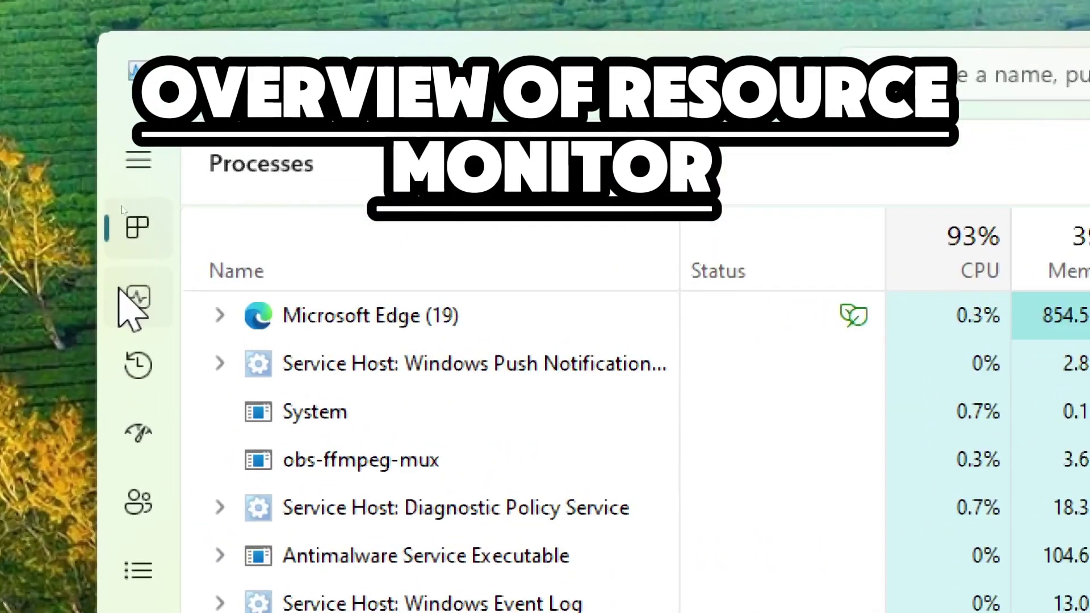
- Launch Resource Monitor, toggle the Disk, Memory and Network sections, then expand the CPU list
left_click(122, 291)
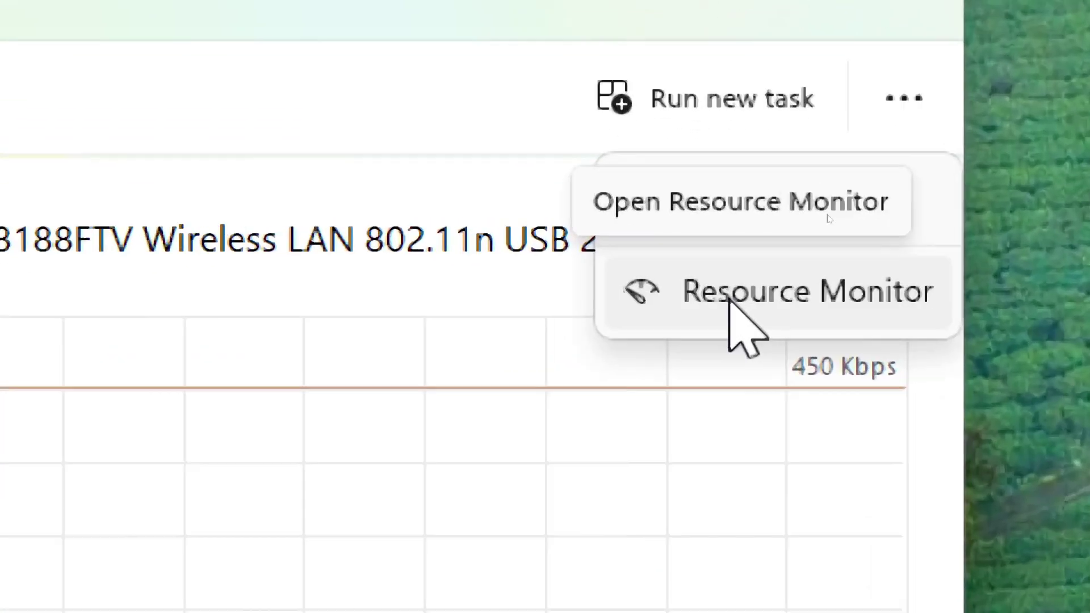
left_click(738, 301)
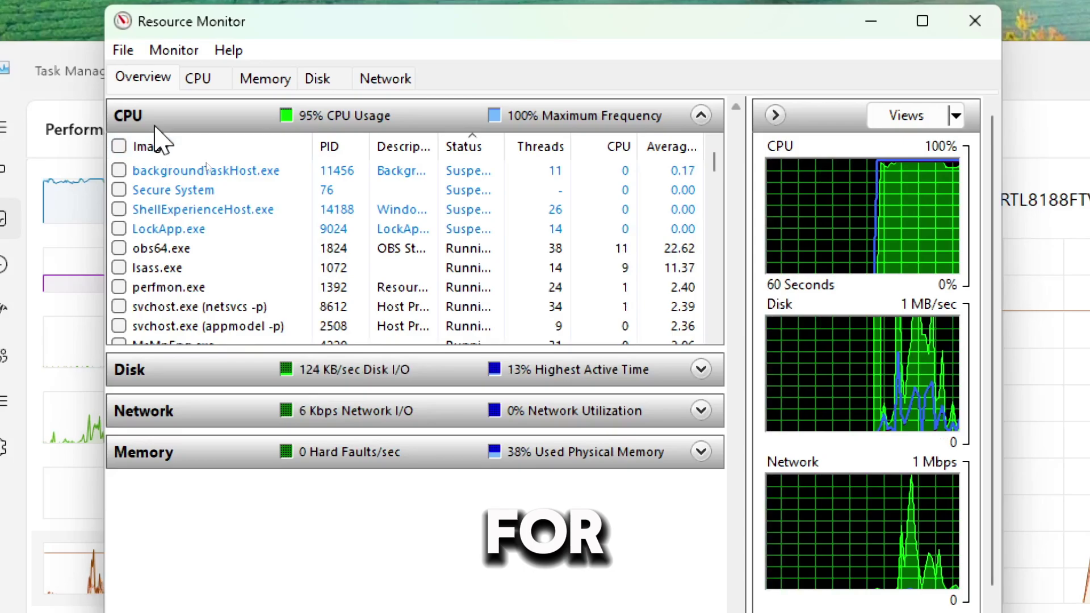
left_click(156, 122)
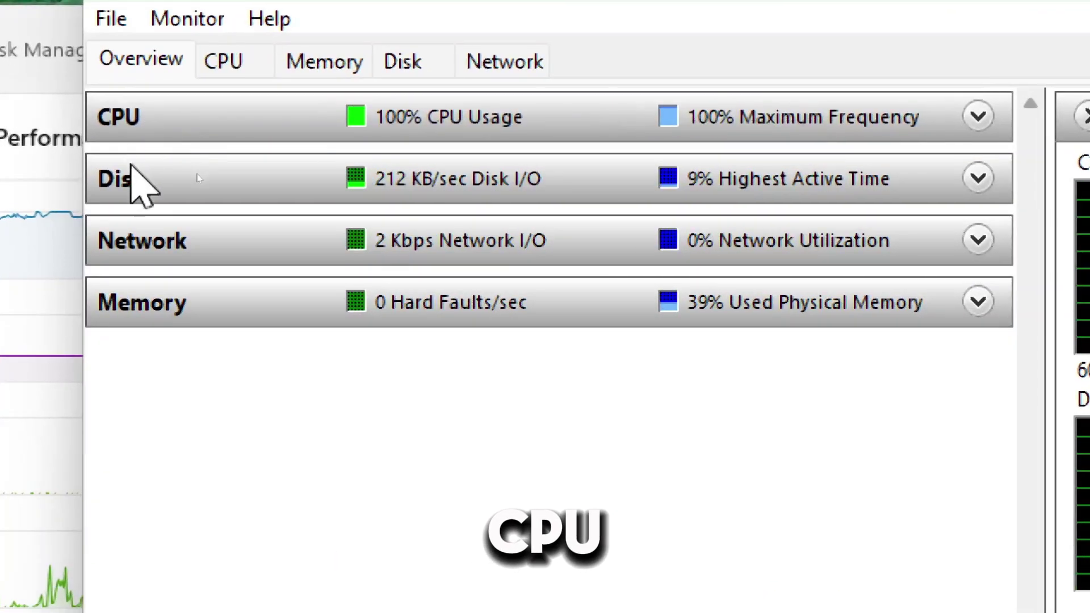
left_click(166, 305)
left_click(166, 305)
left_click(157, 182)
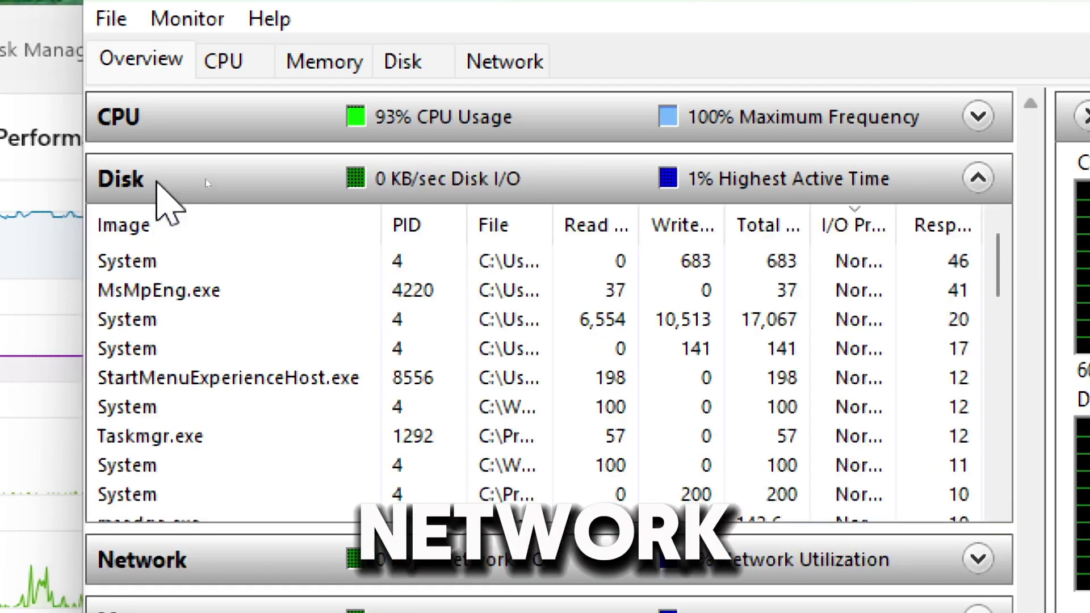
left_click(157, 182)
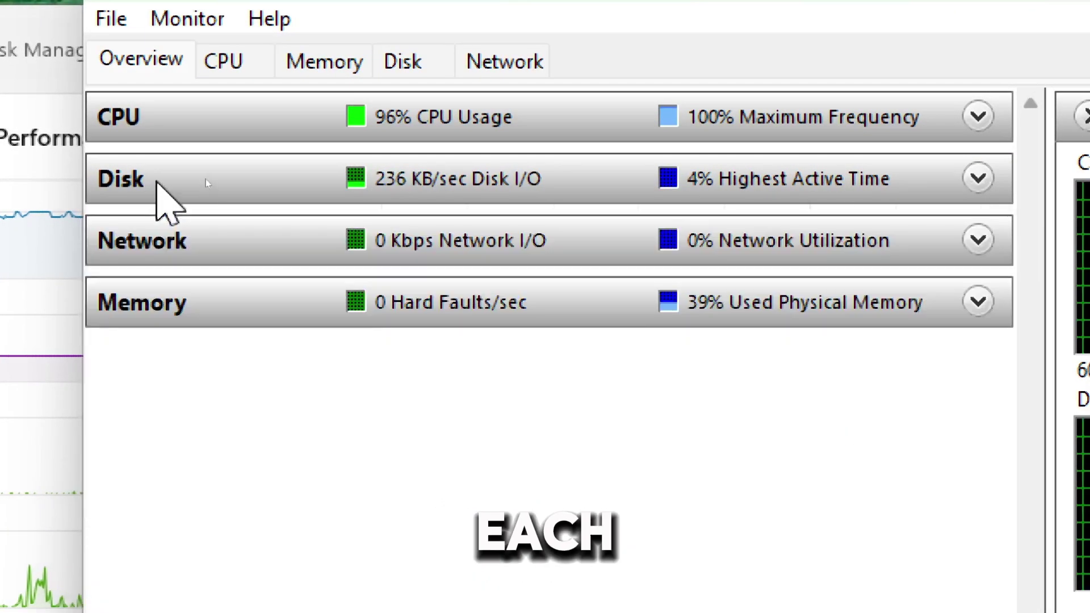
left_click(149, 254)
left_click(149, 247)
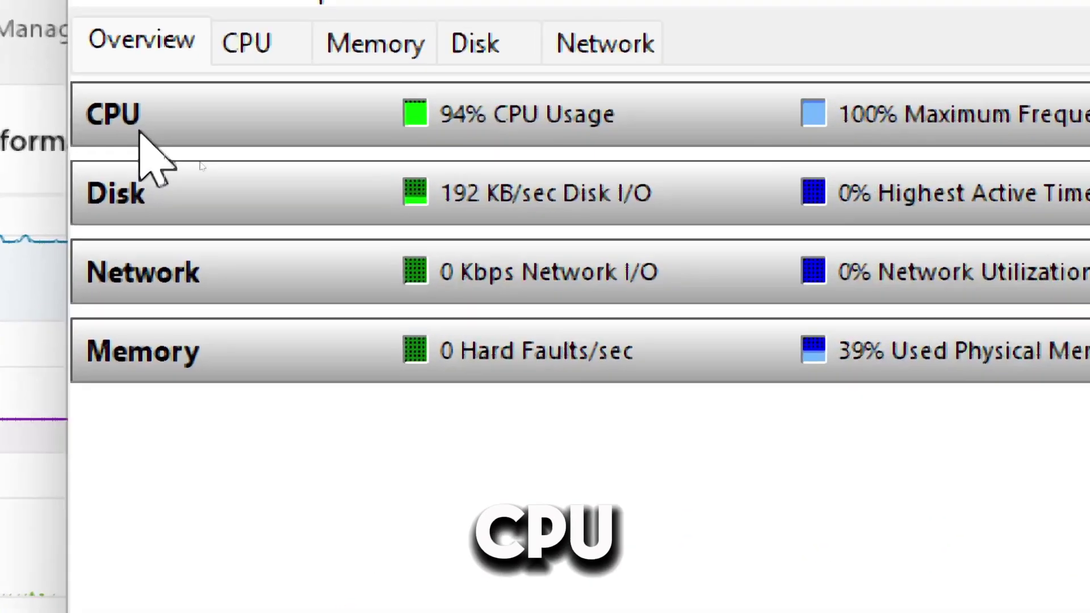
left_click(140, 130)
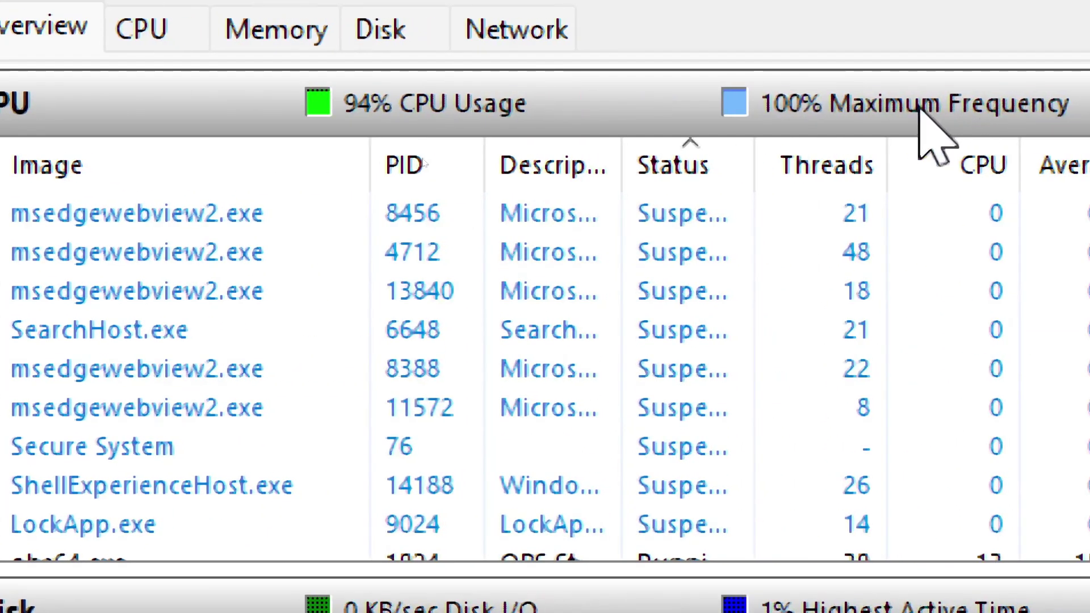
- Sort CPU processes by CPU, widen Status, then sort by Threads (System at 296)
left_click(831, 167)
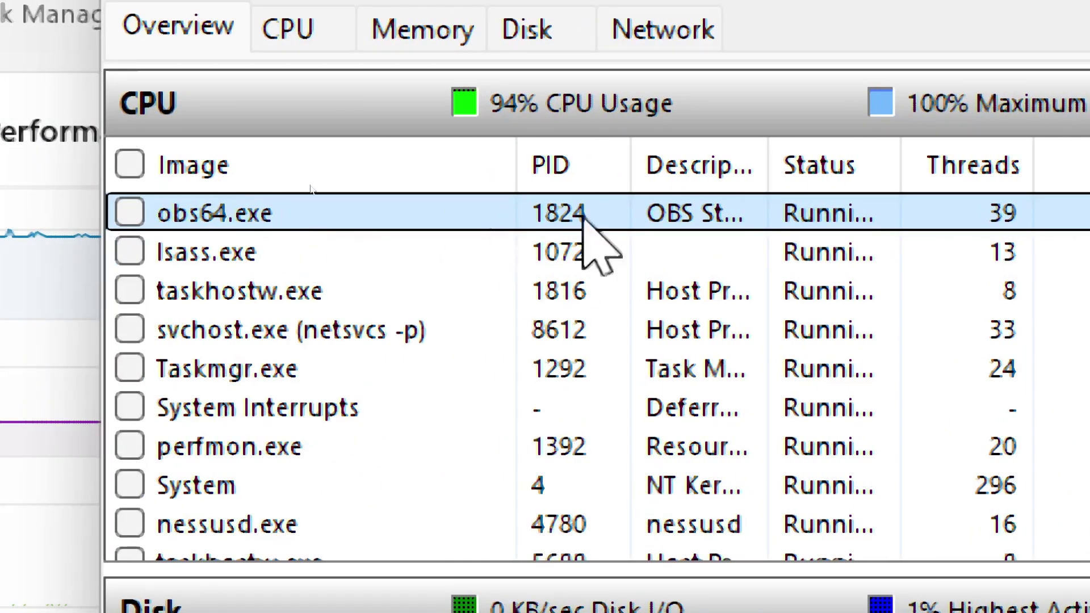
left_click_drag(703, 185, 754, 198)
left_click_drag(953, 198, 963, 198)
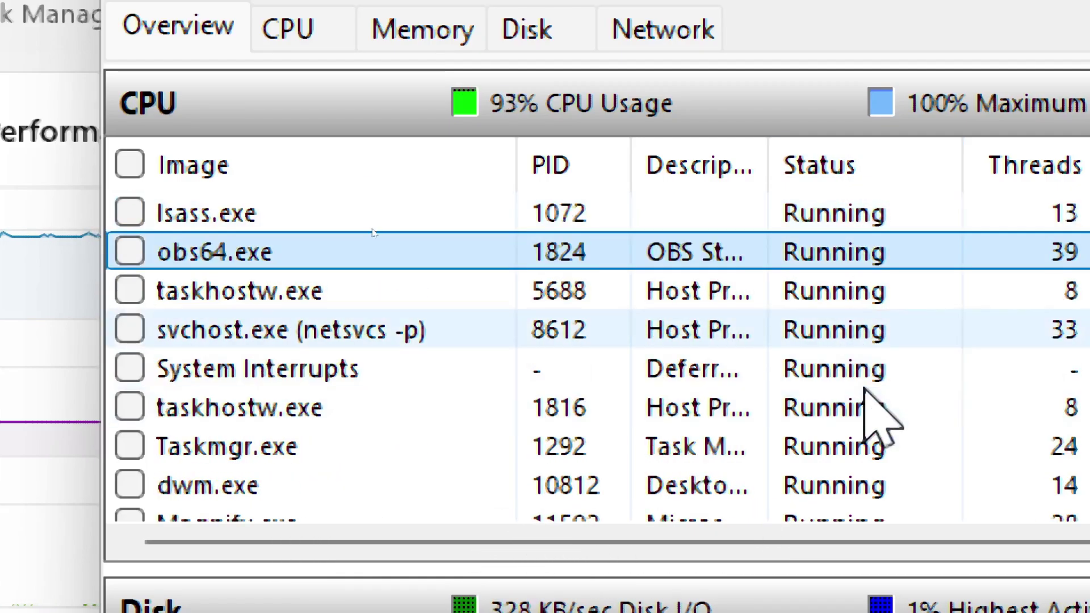
left_click(1047, 166)
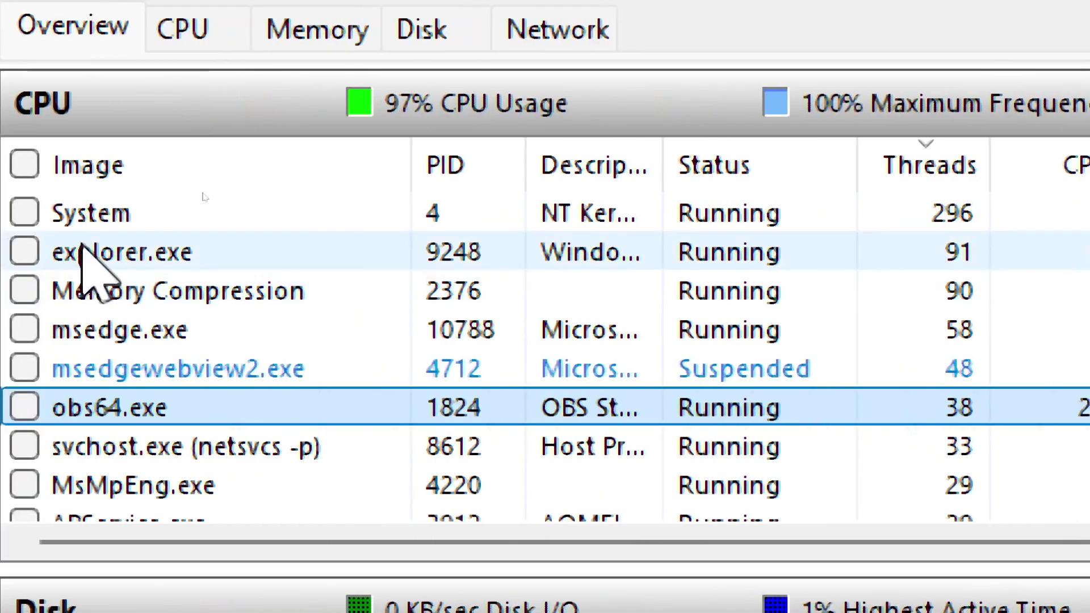
scroll(216, 335, "down", 4)
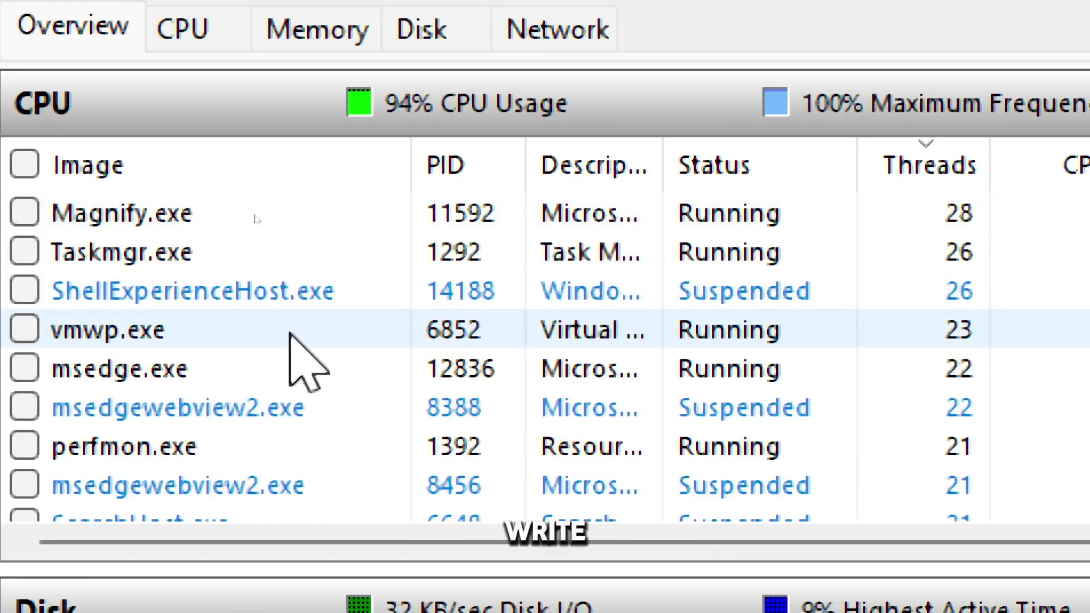
- End msedge.exe (PID 12836) so it shows as Terminated, then collapse the CPU section
right_click(161, 253)
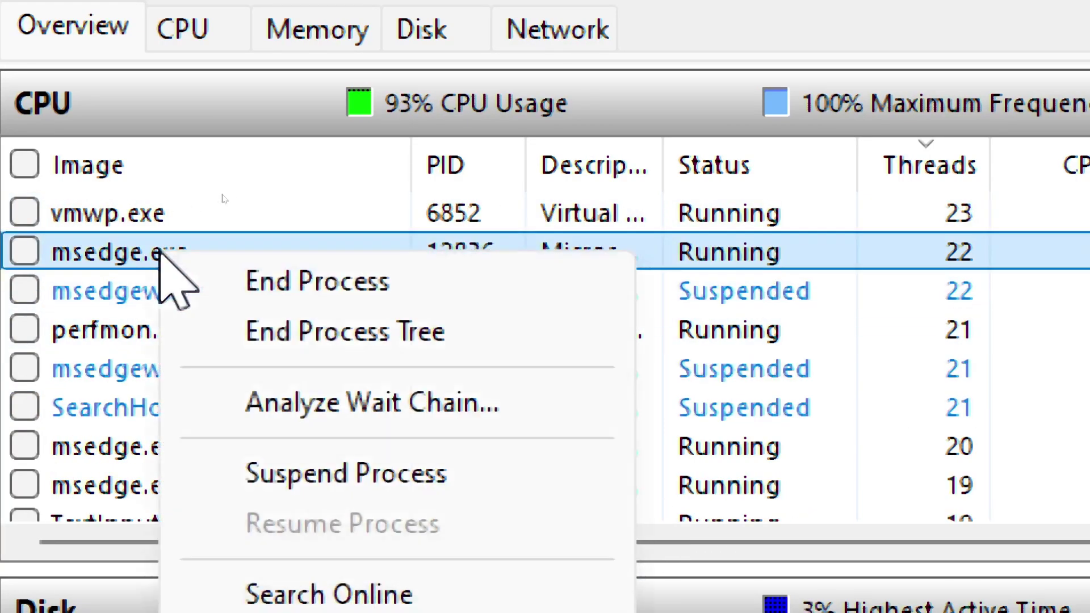
left_click(352, 291)
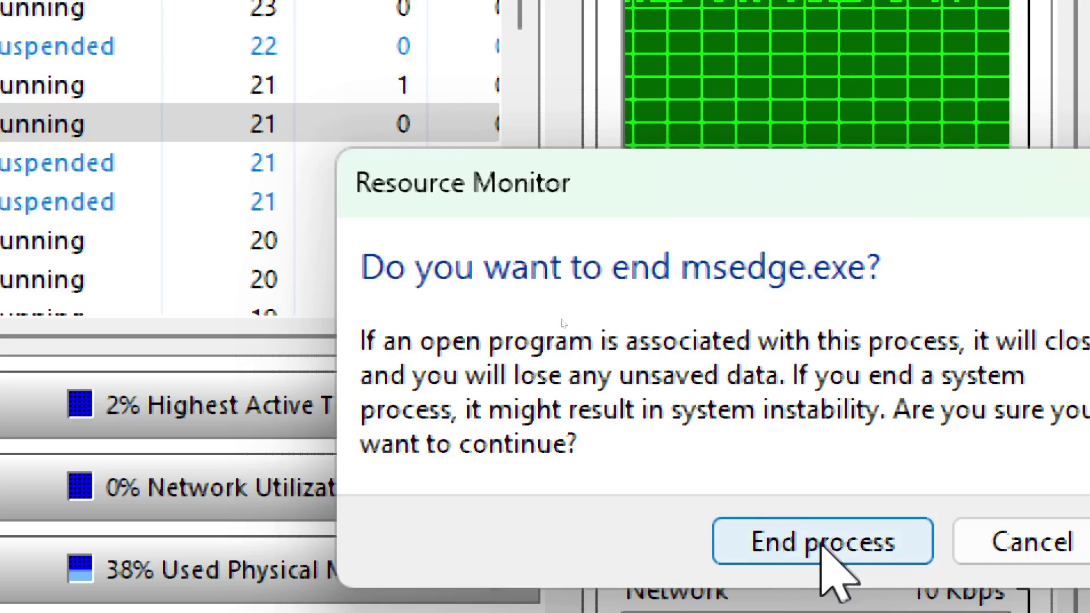
left_click(822, 543)
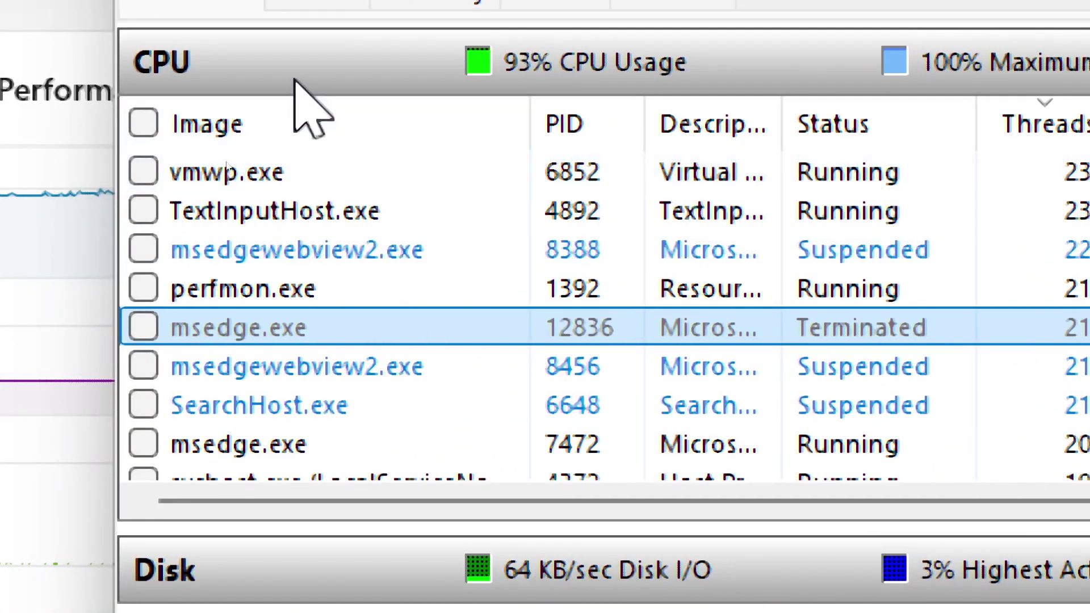
left_click(294, 80)
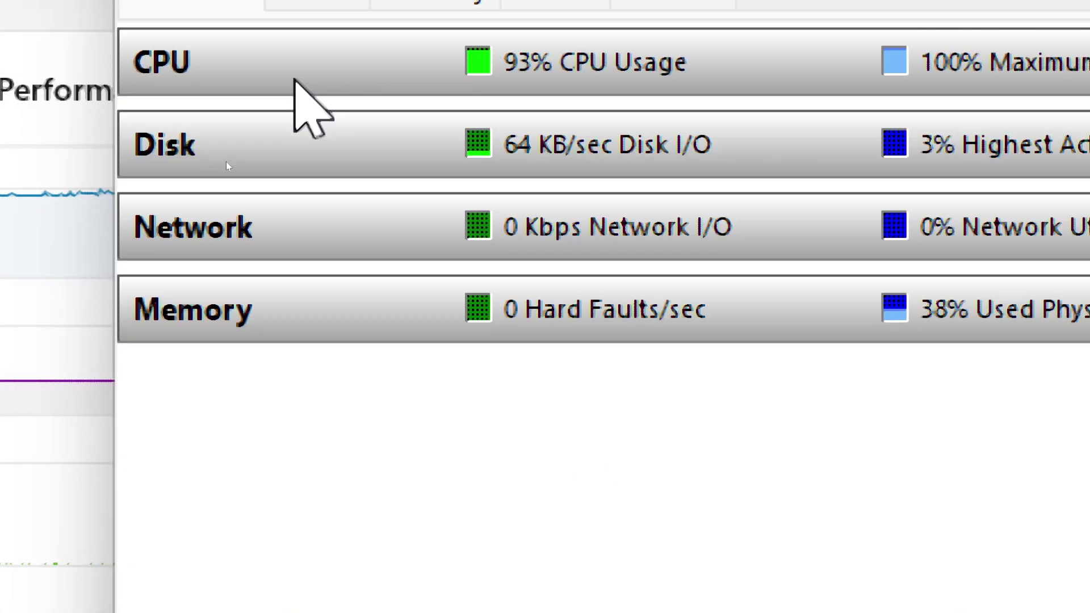
- Expand Memory, widen Working Set, sort by Working Set then Commit, and collapse it
left_click(221, 319)
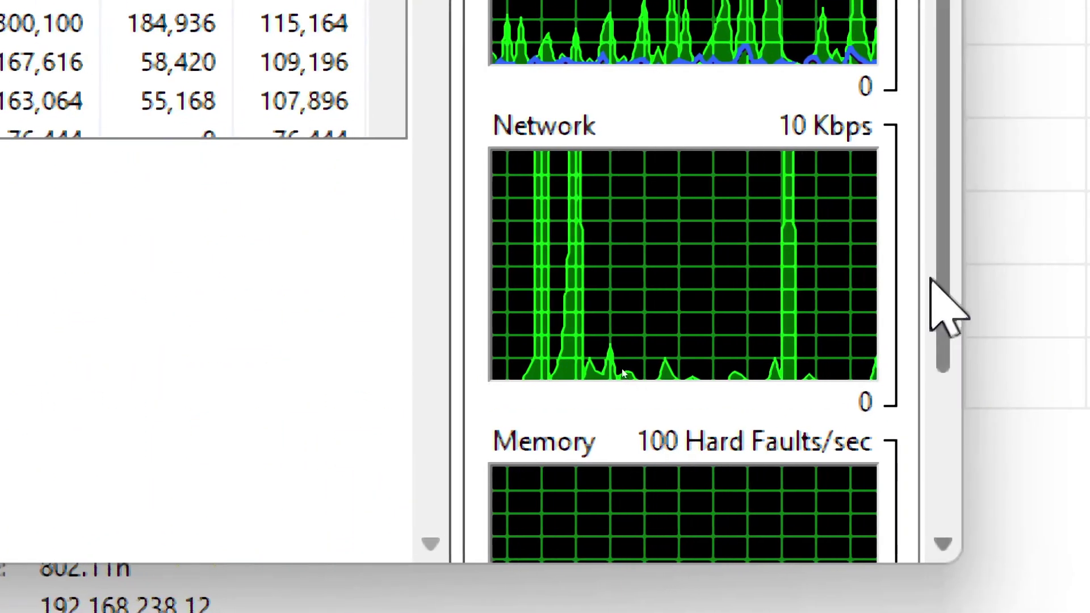
left_click_drag(939, 304, 926, 476)
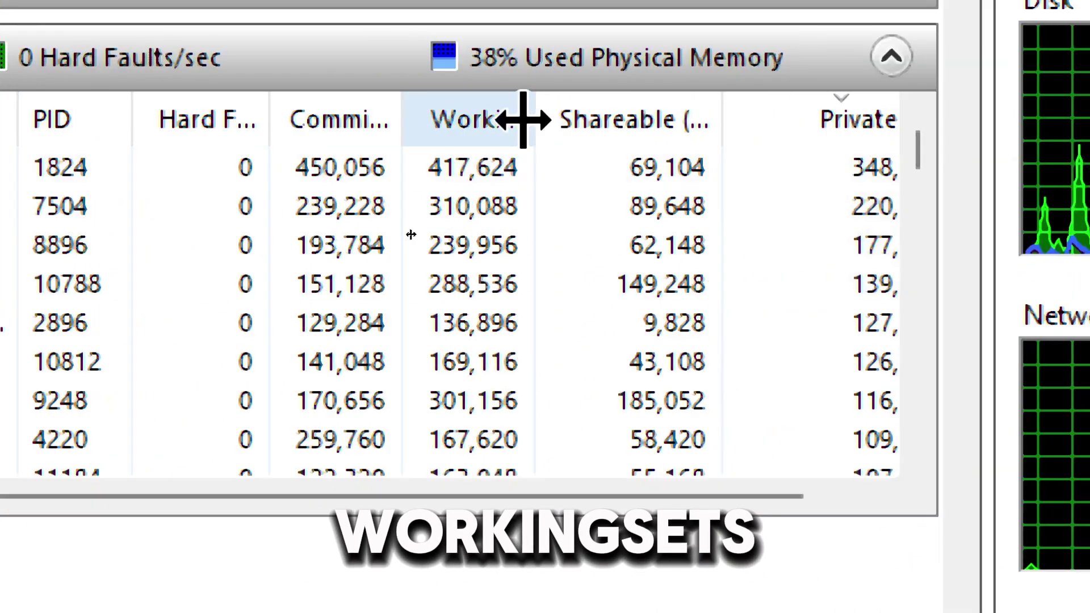
left_click_drag(963, 122, 1089, 125)
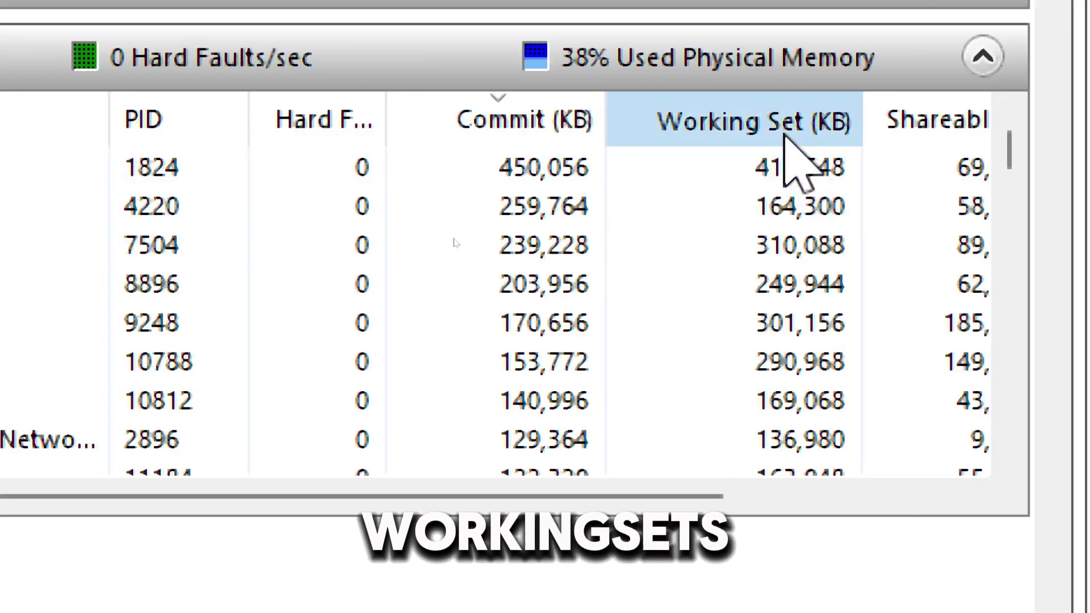
left_click(788, 135)
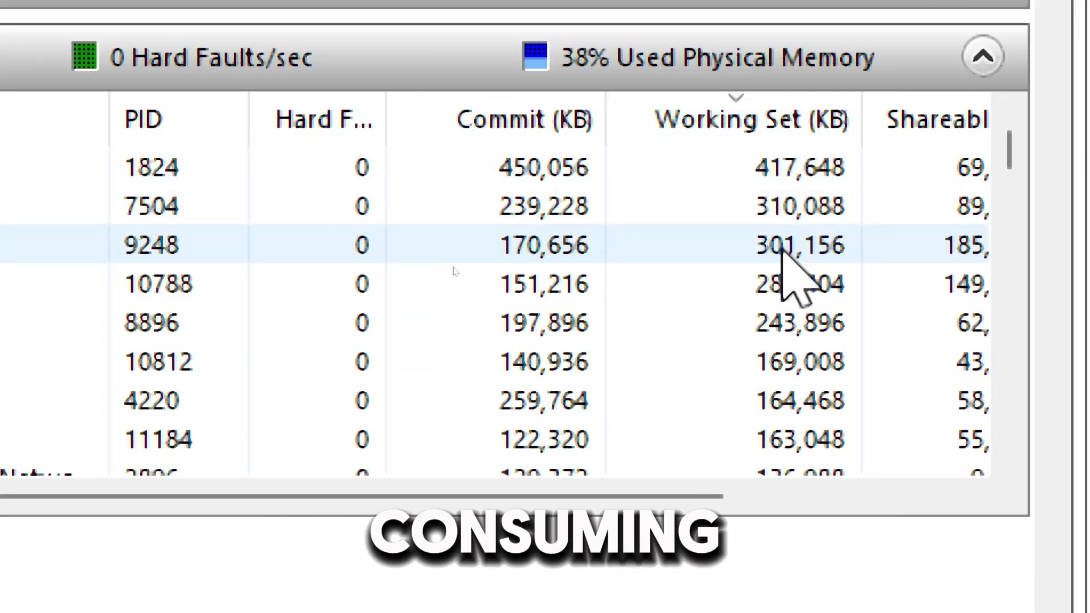
left_click(480, 128)
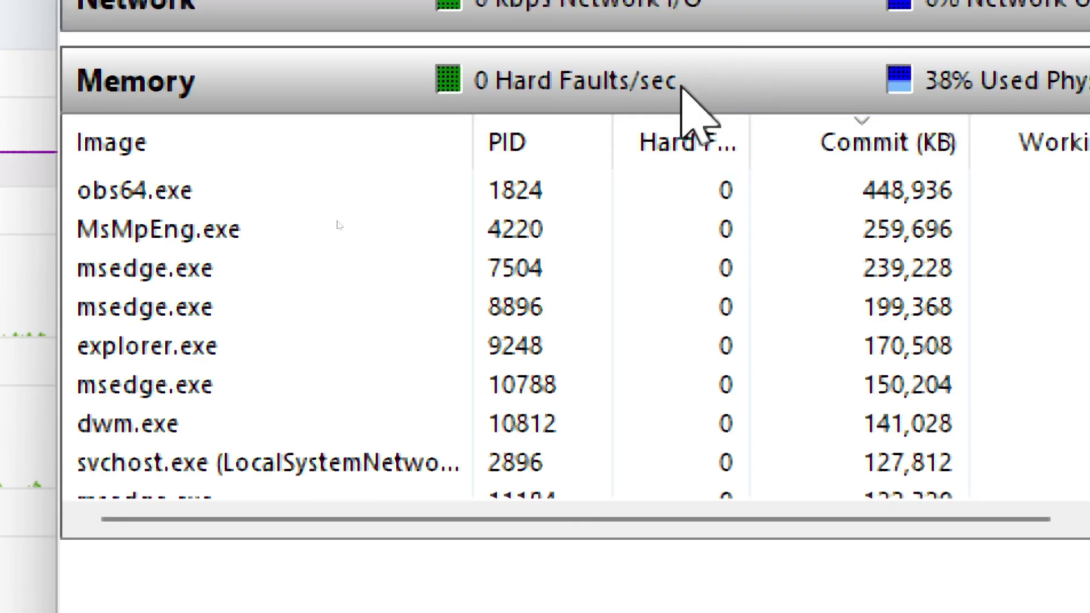
left_click(683, 91)
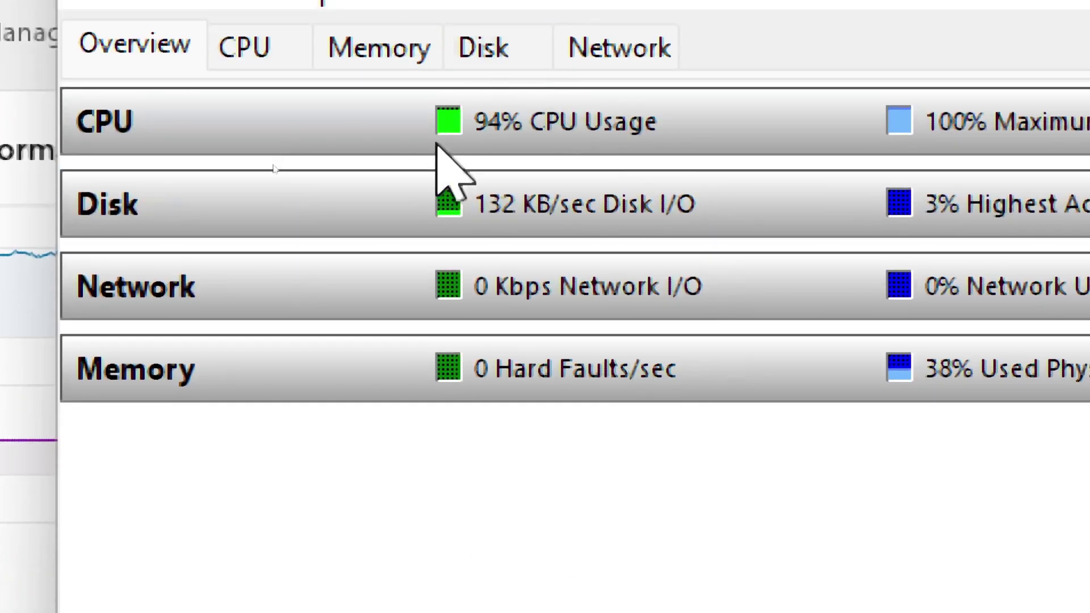
- Expand the Disk section and widen its Read and Write columns
left_click(322, 215)
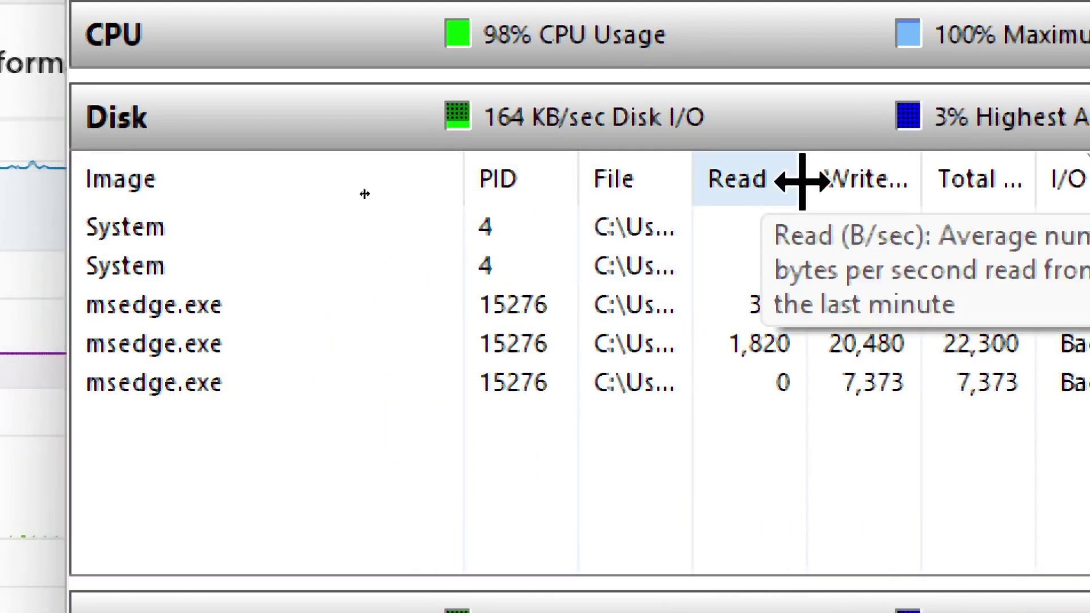
left_click_drag(803, 180, 869, 181)
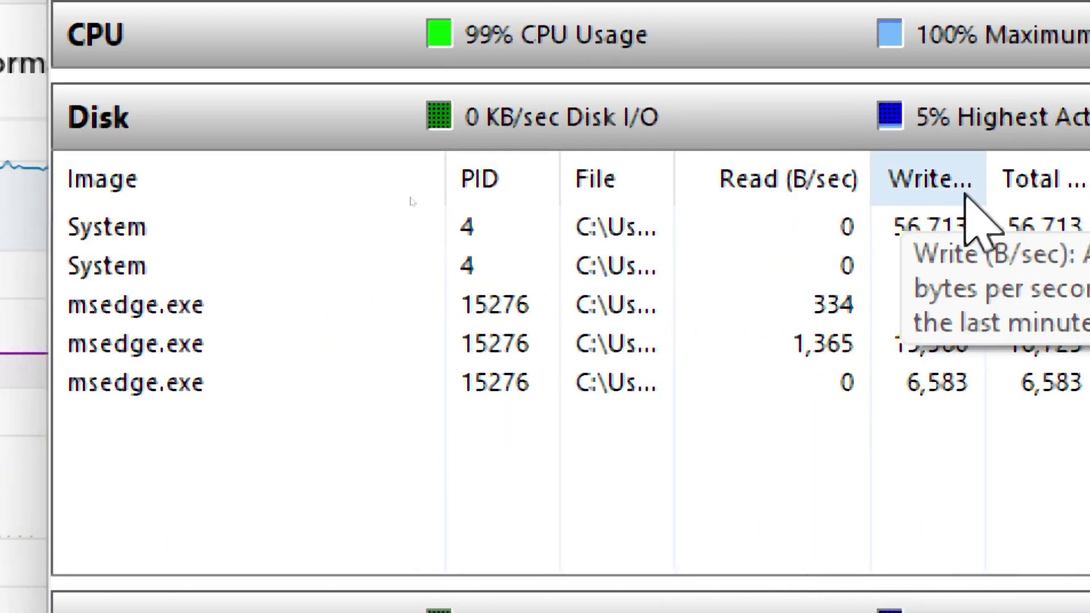
left_click_drag(986, 181, 1086, 176)
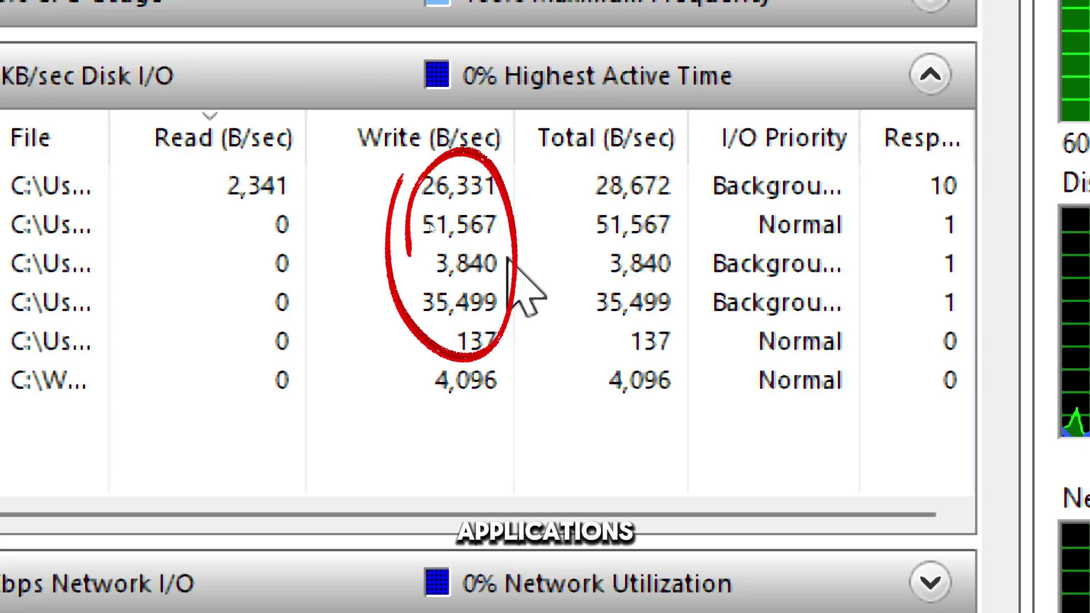
- Collapse Disk and expand the Network connection table with a wider Address column
left_click(500, 99)
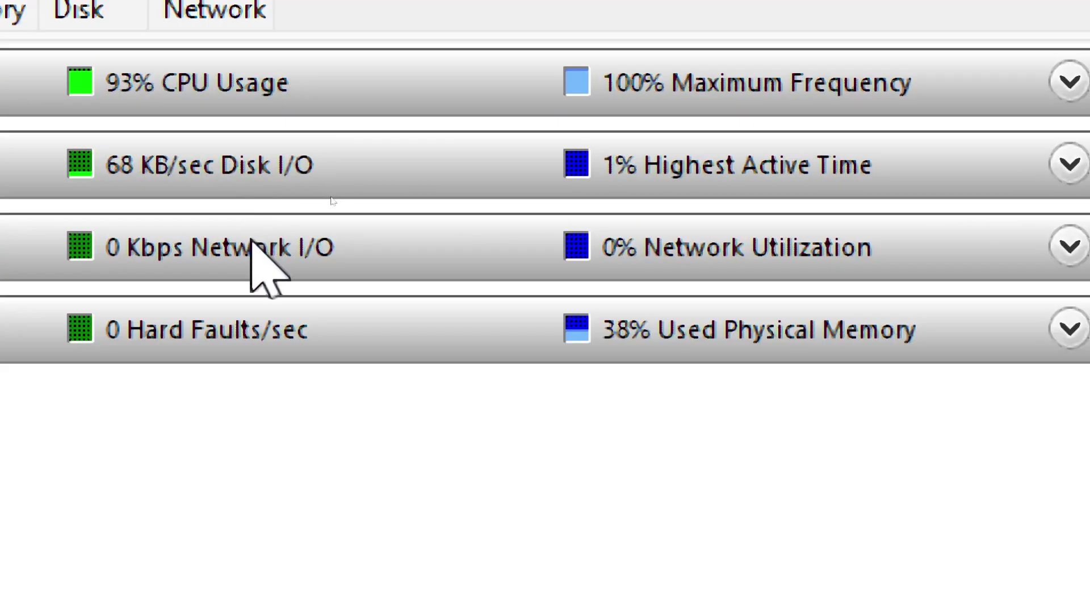
left_click(251, 240)
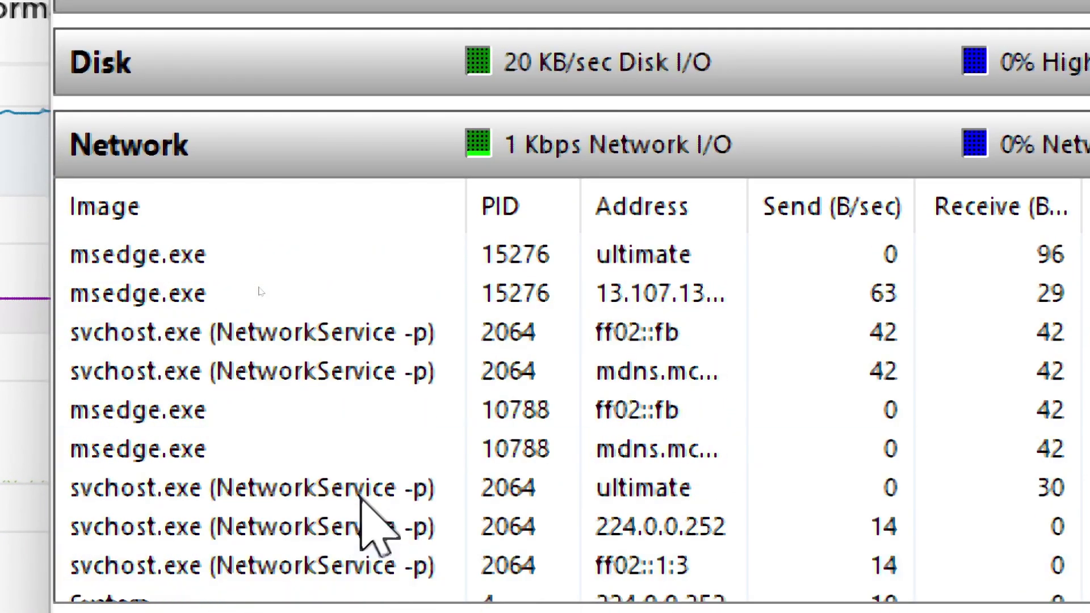
left_click_drag(750, 211, 811, 209)
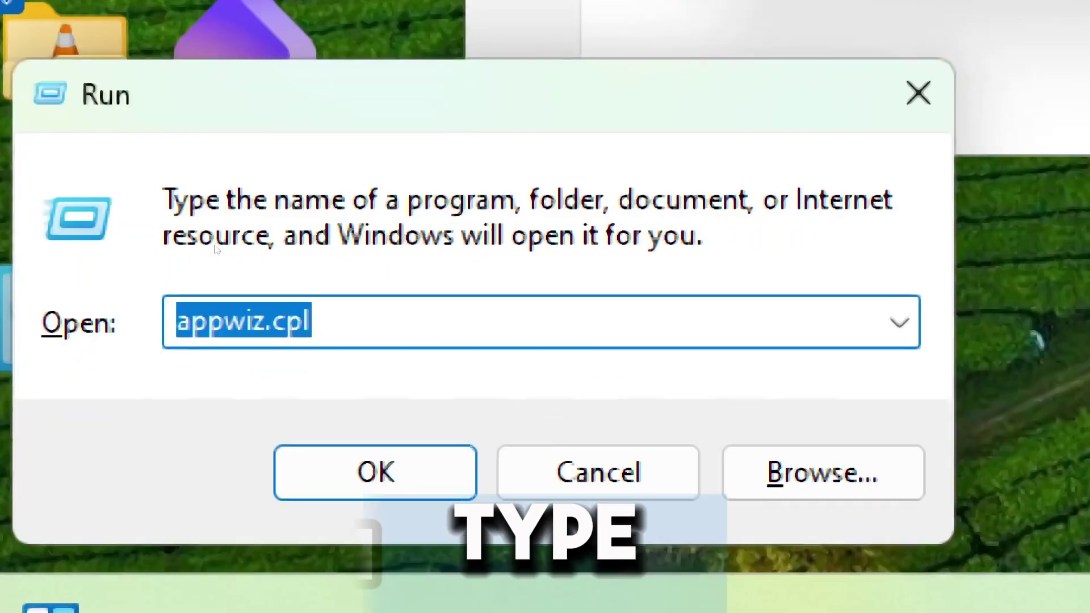
- Run perfmon and show the live Performance Monitor graph
type("per")
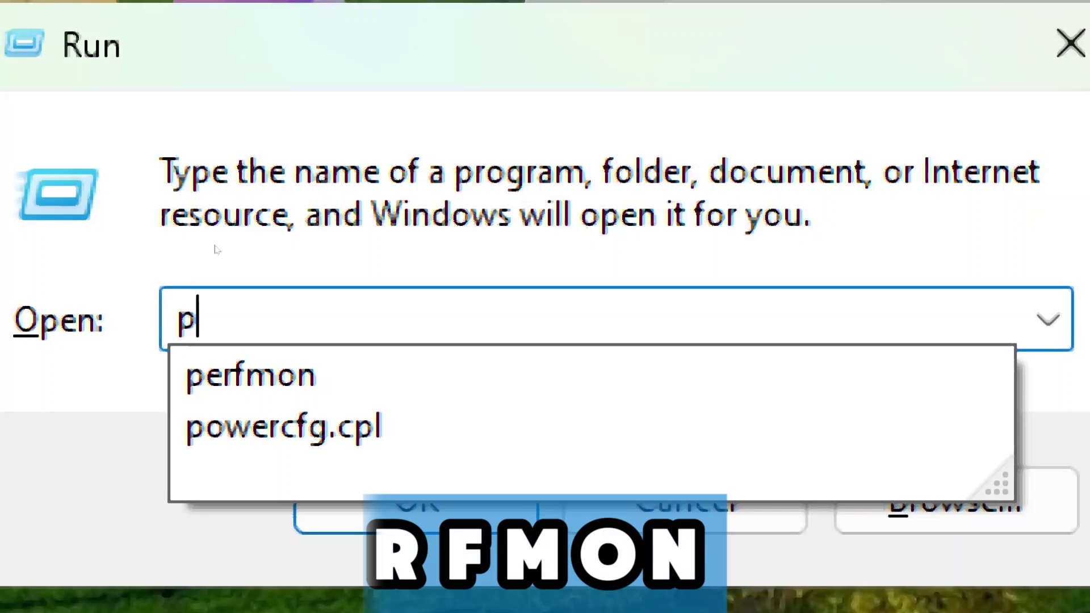
type("fm")
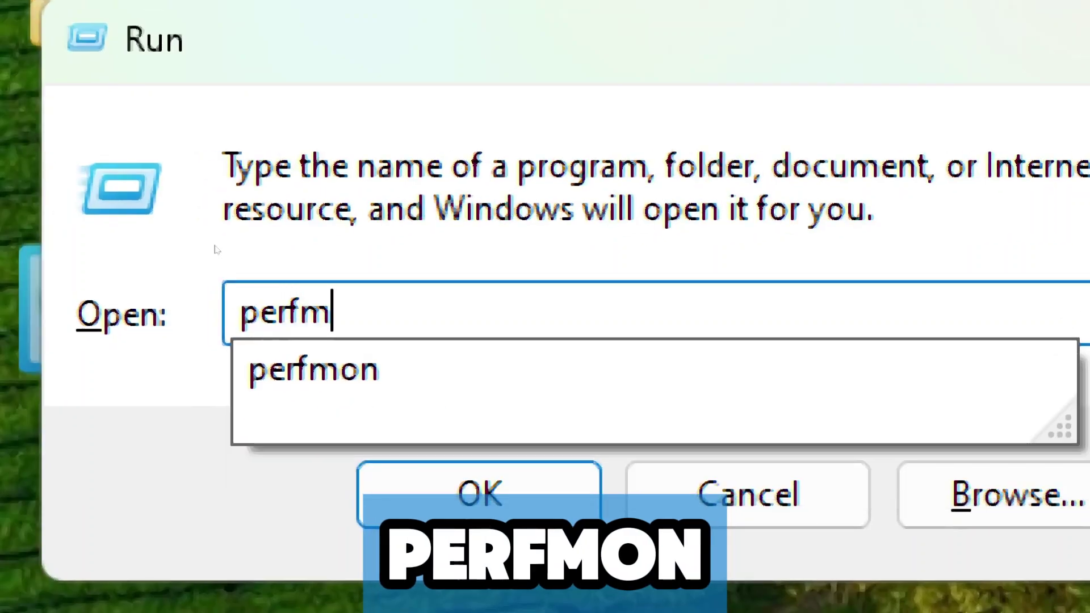
type("on")
key("Return")
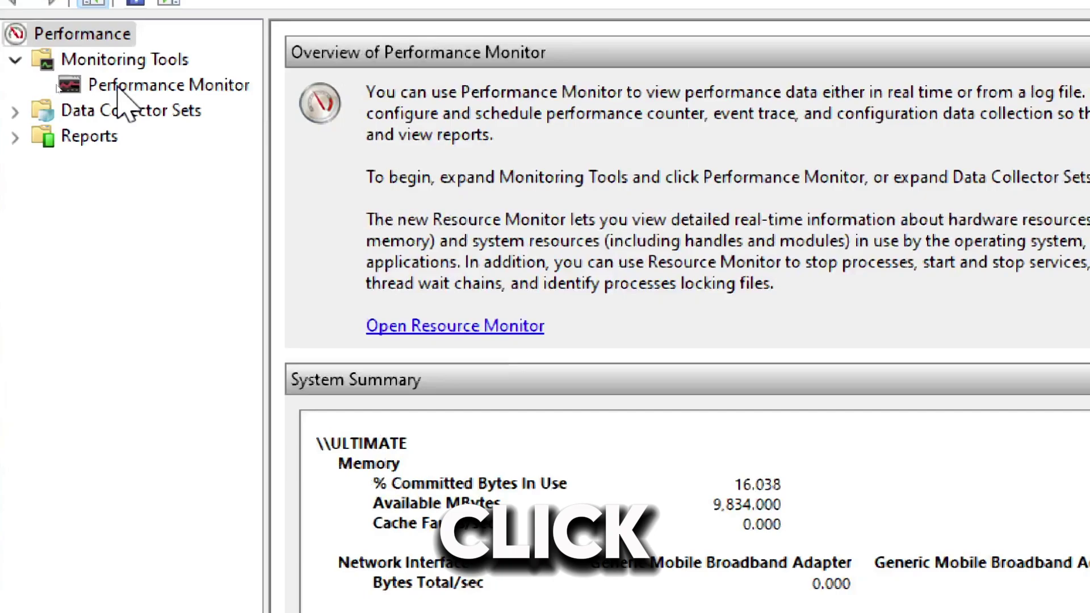
left_click(116, 45)
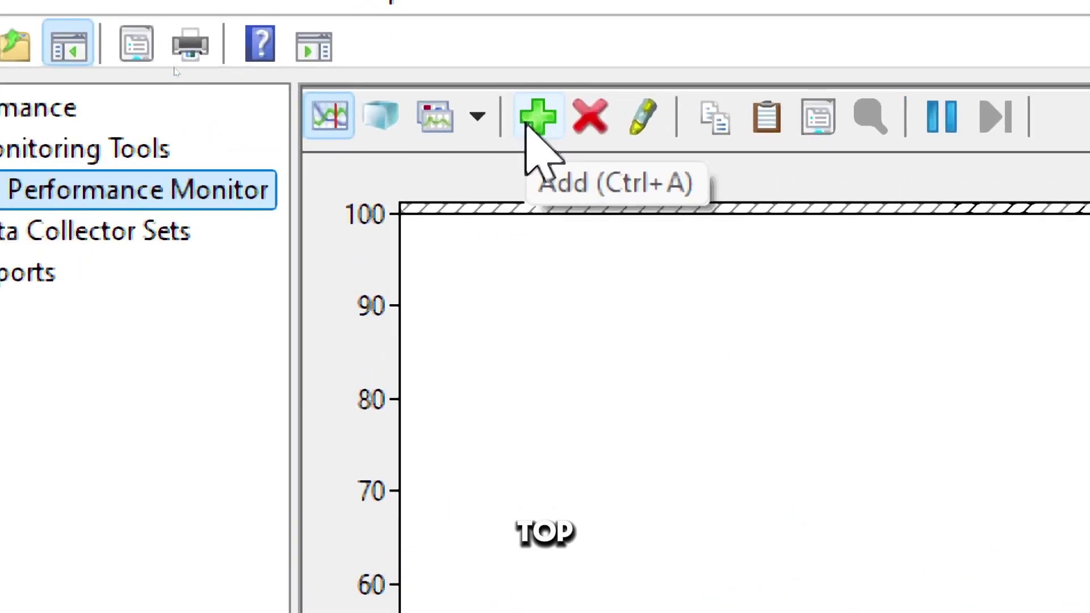
- Add the Processor object's % Processor Time counter for the _Total instance to the graph
left_click(530, 117)
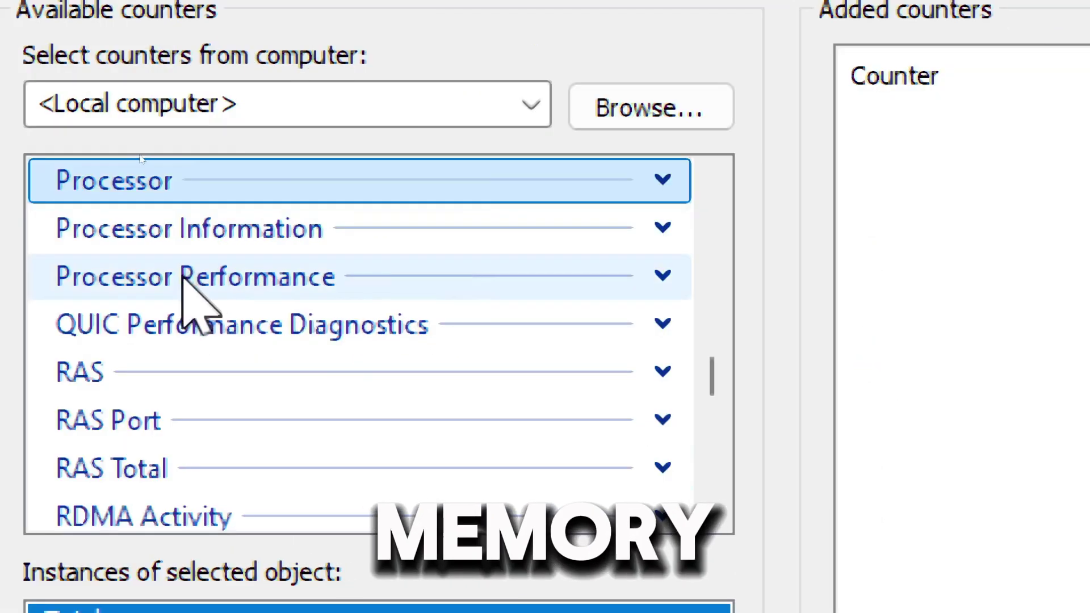
scroll(587, 290, "down", 10)
scroll(382, 262, "down", 10)
scroll(382, 261, "up", 20)
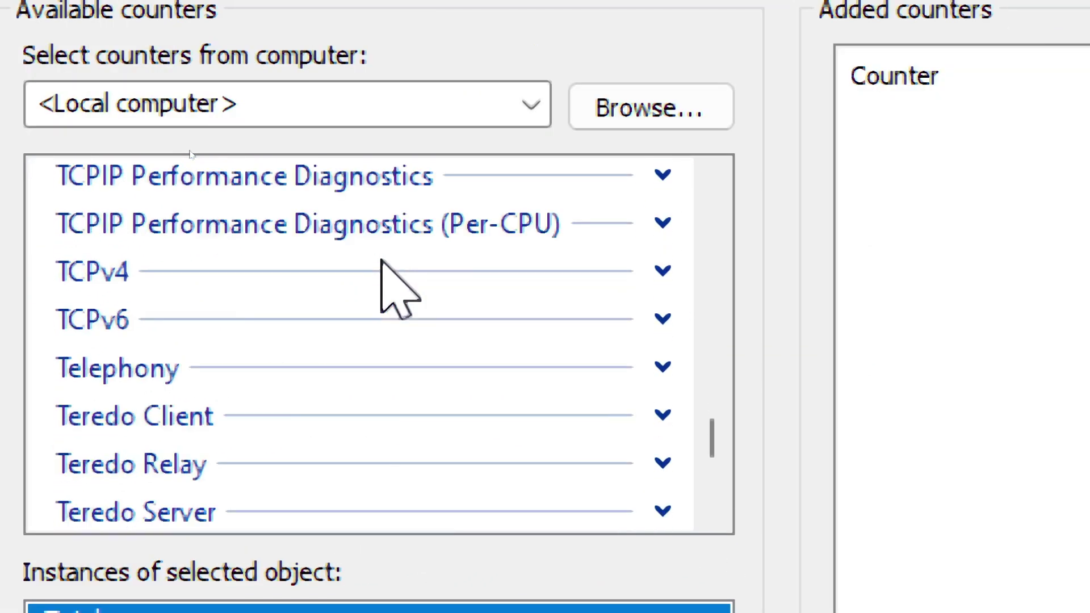
scroll(382, 261, "up", 15)
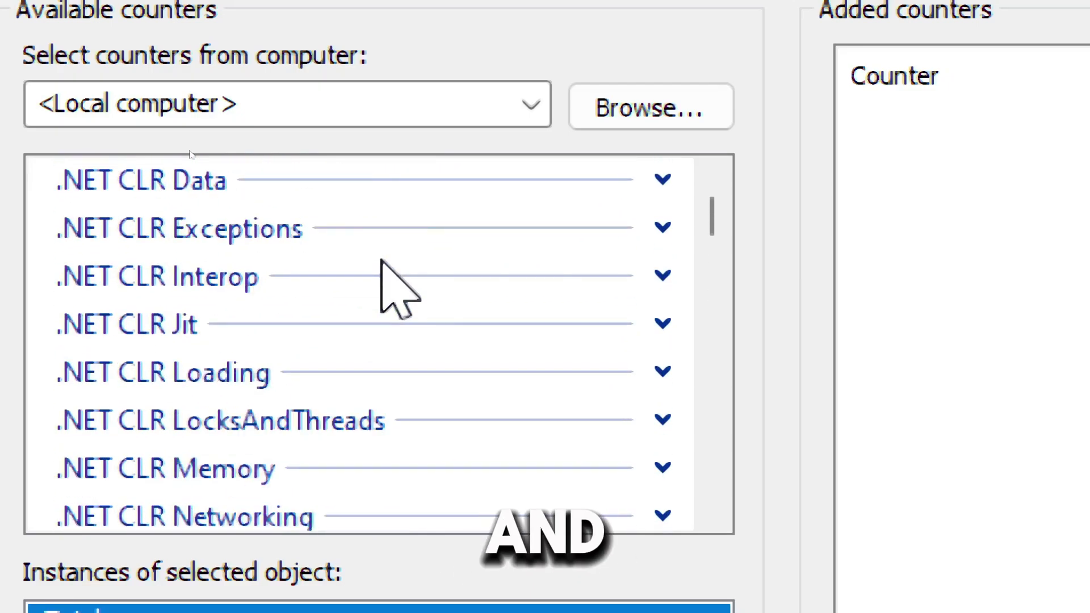
scroll(382, 261, "down", 20)
left_click(662, 248)
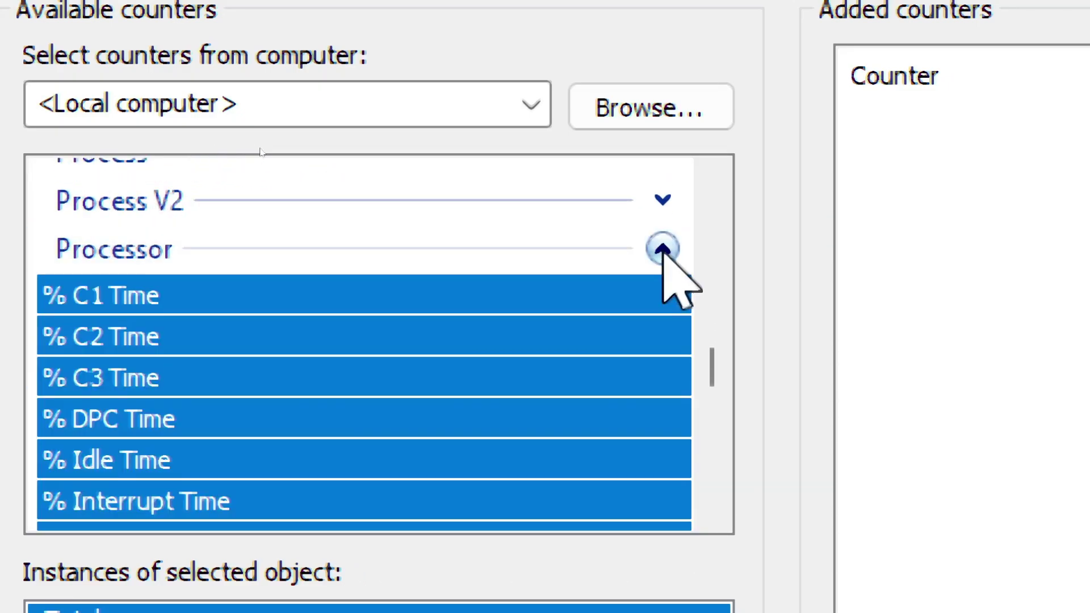
scroll(231, 372, "down", 2)
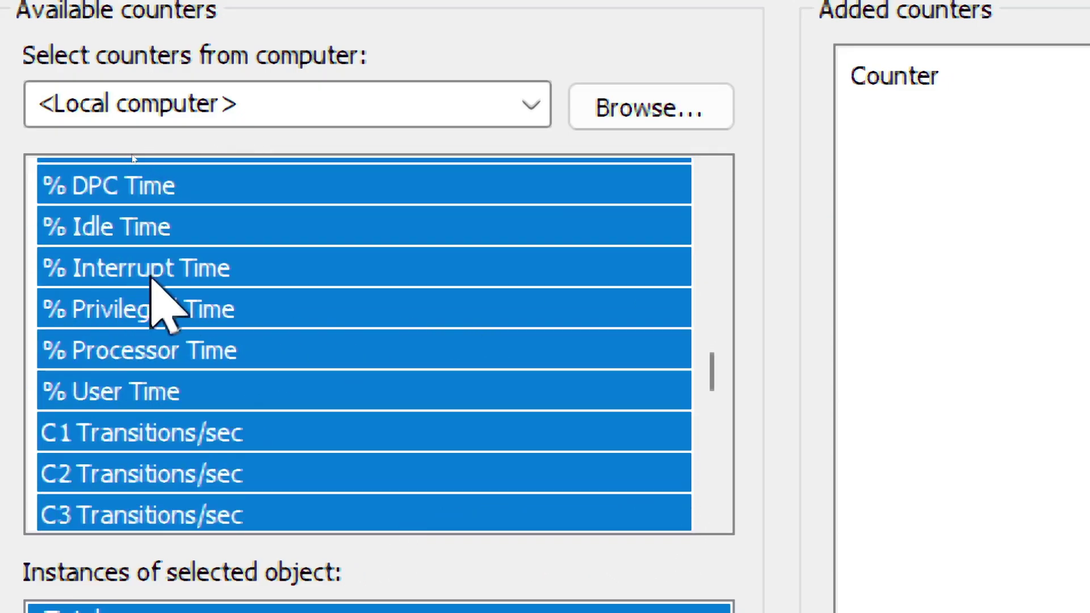
left_click(108, 350)
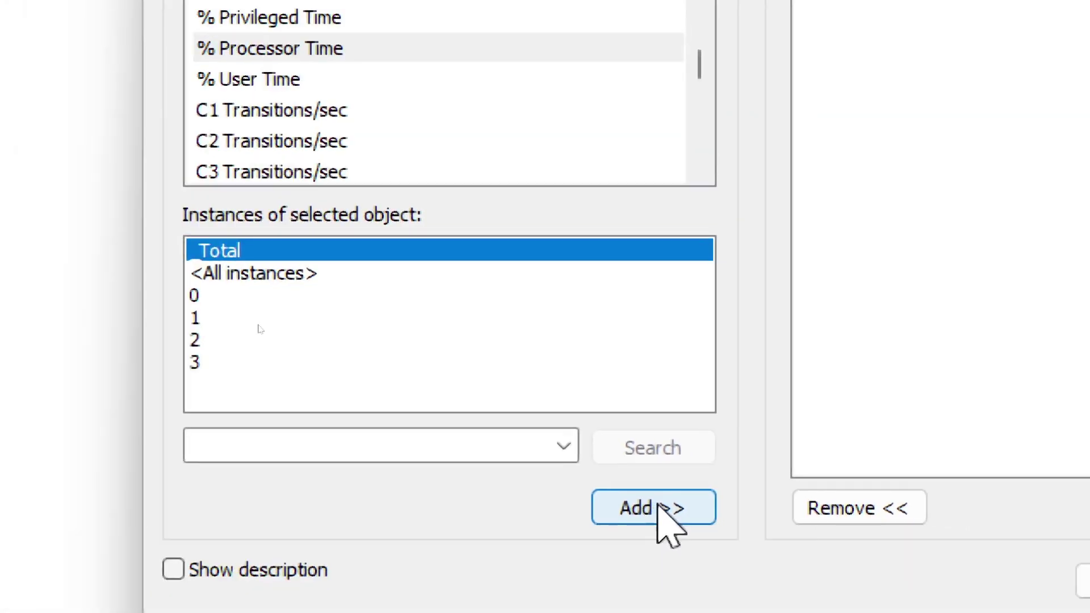
left_click(651, 547)
left_click(607, 230)
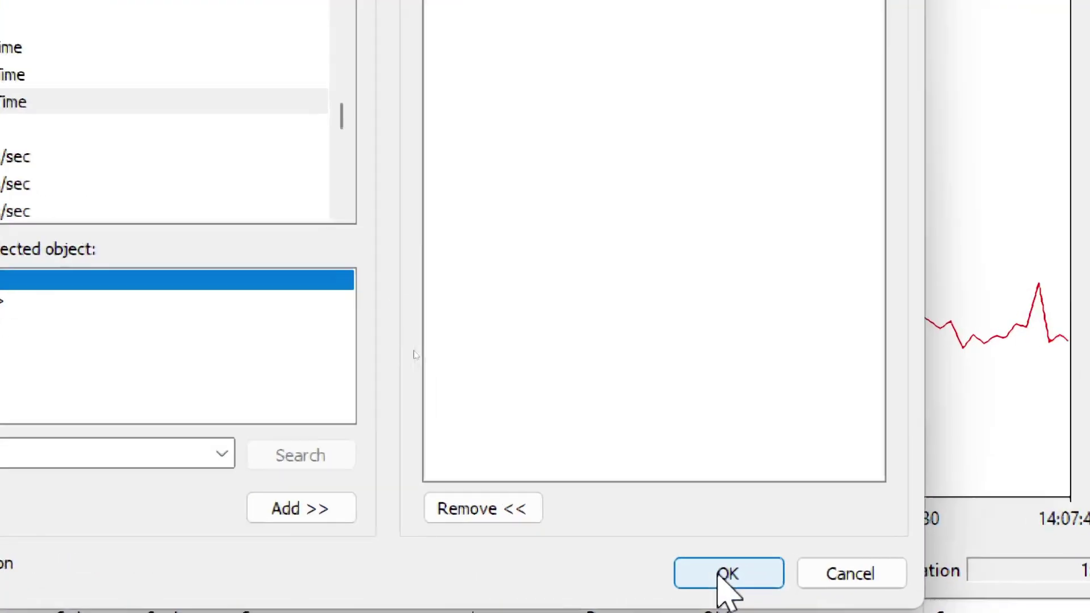
left_click(720, 574)
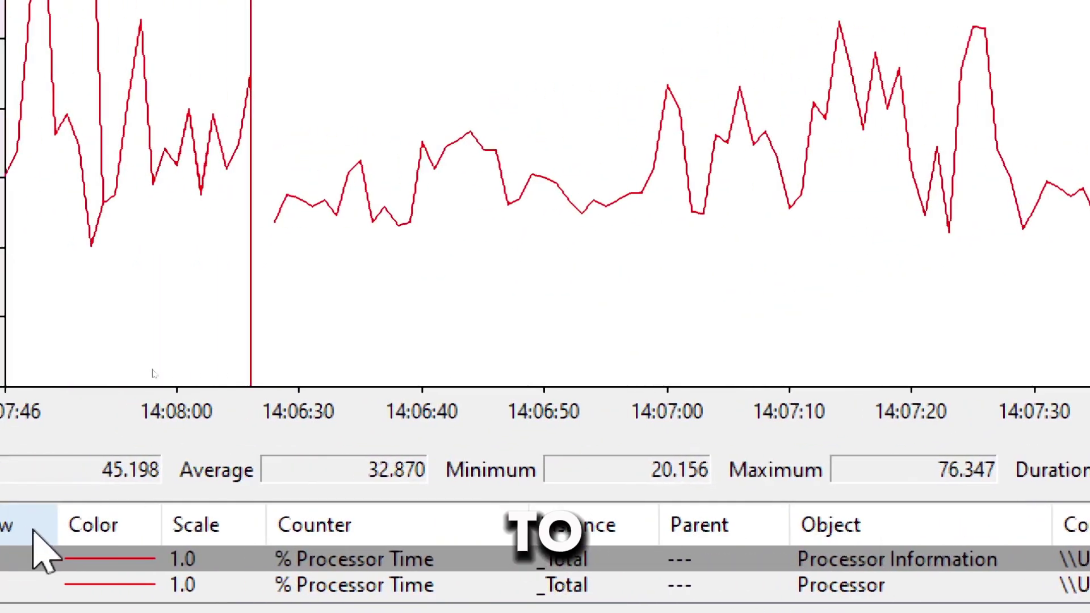
- In the graph properties, set the % Processor Time line to dark green with scale 0.1
right_click(158, 151)
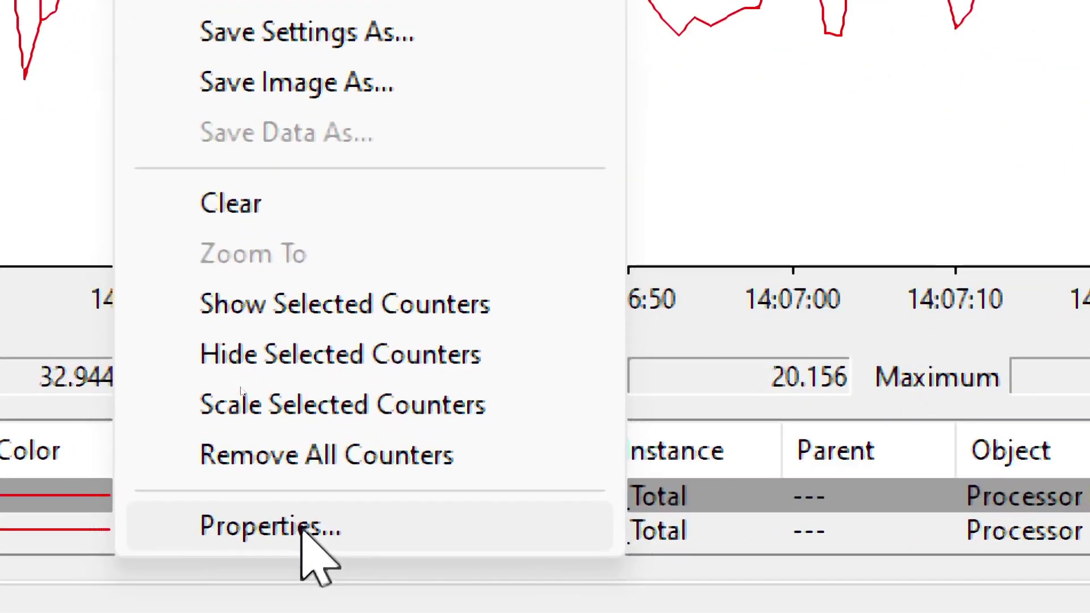
left_click(303, 533)
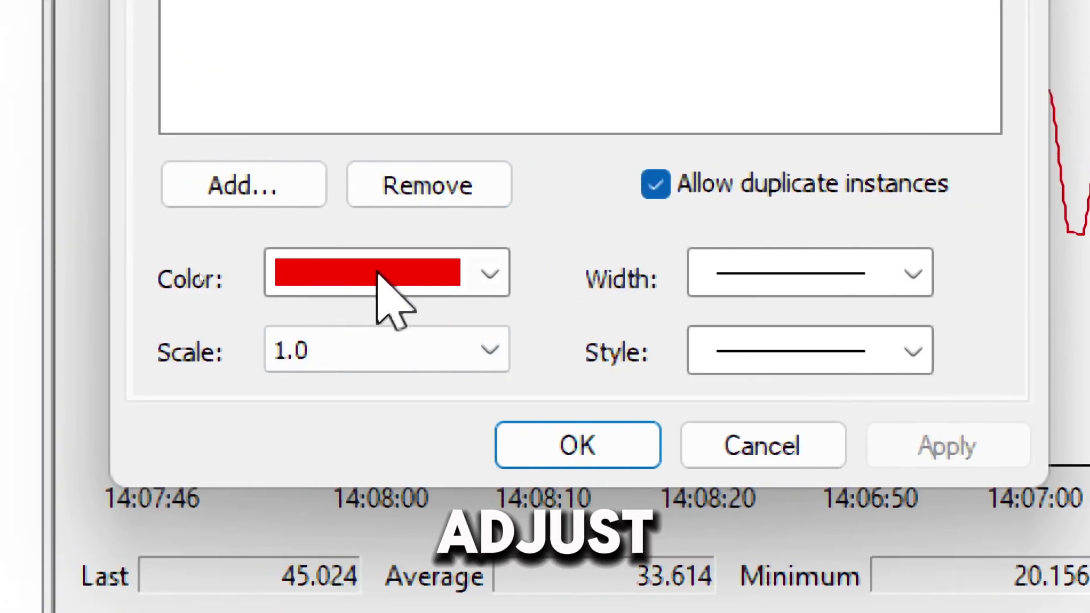
left_click(136, 274)
left_click(414, 551)
left_click(477, 141)
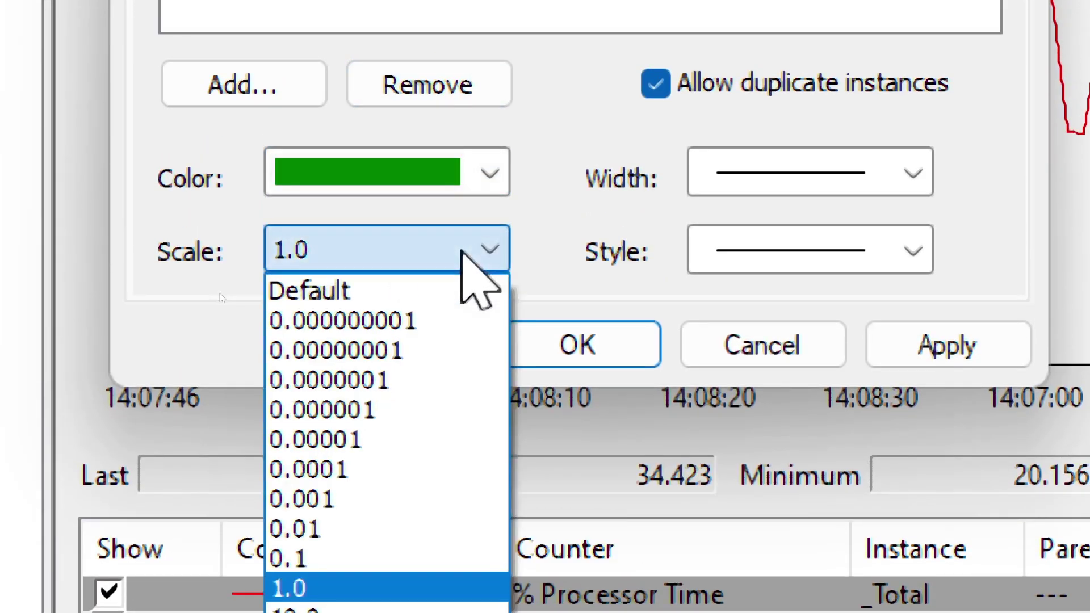
left_click(307, 443)
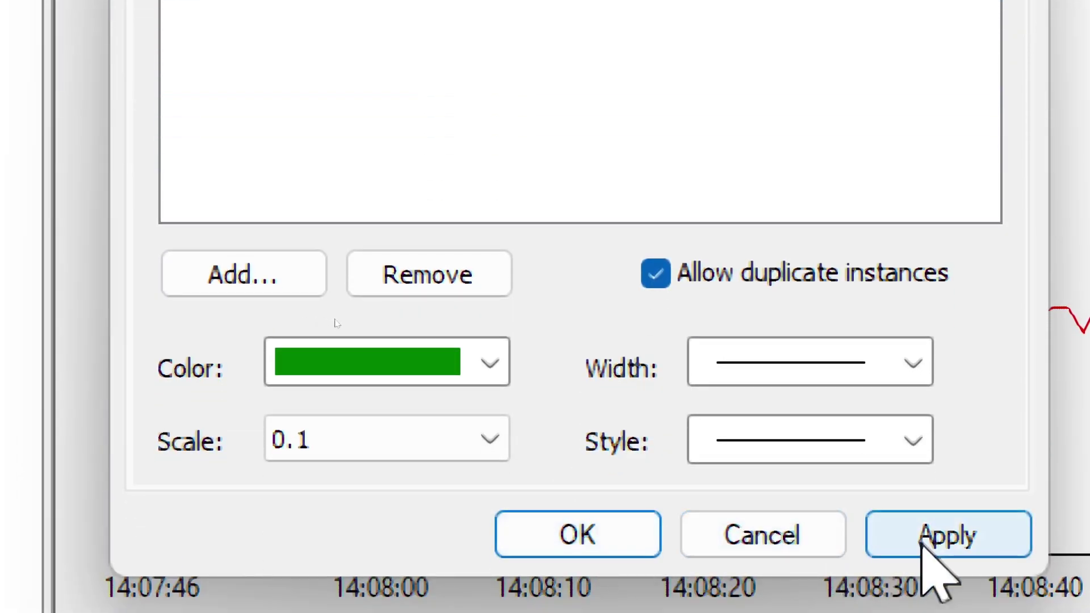
left_click(601, 541)
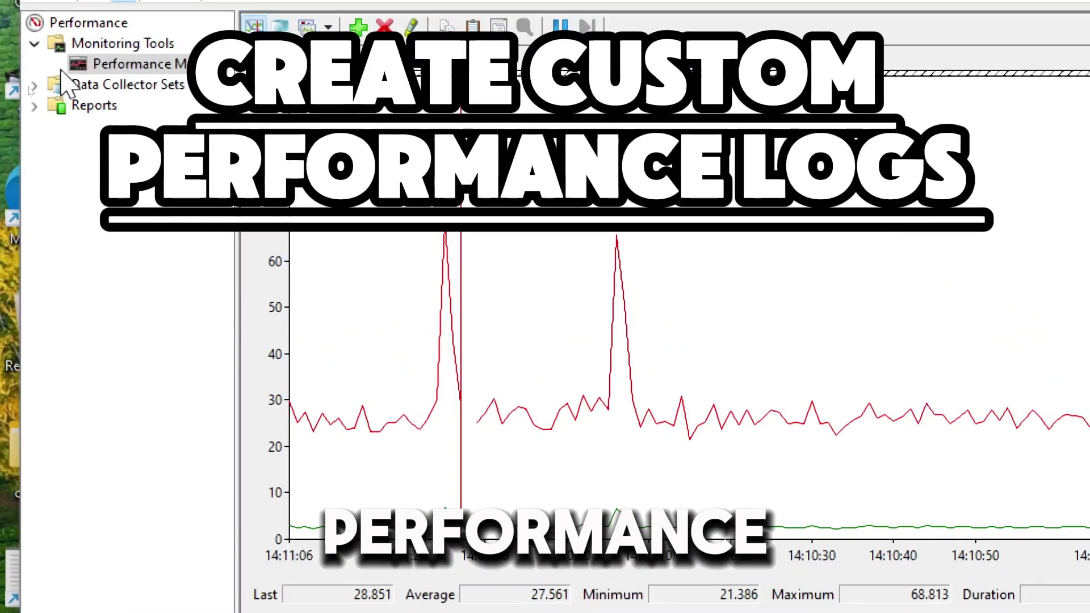
- Create a new User Defined data collector set named 'memory and disk usage' from a template
left_click(35, 87)
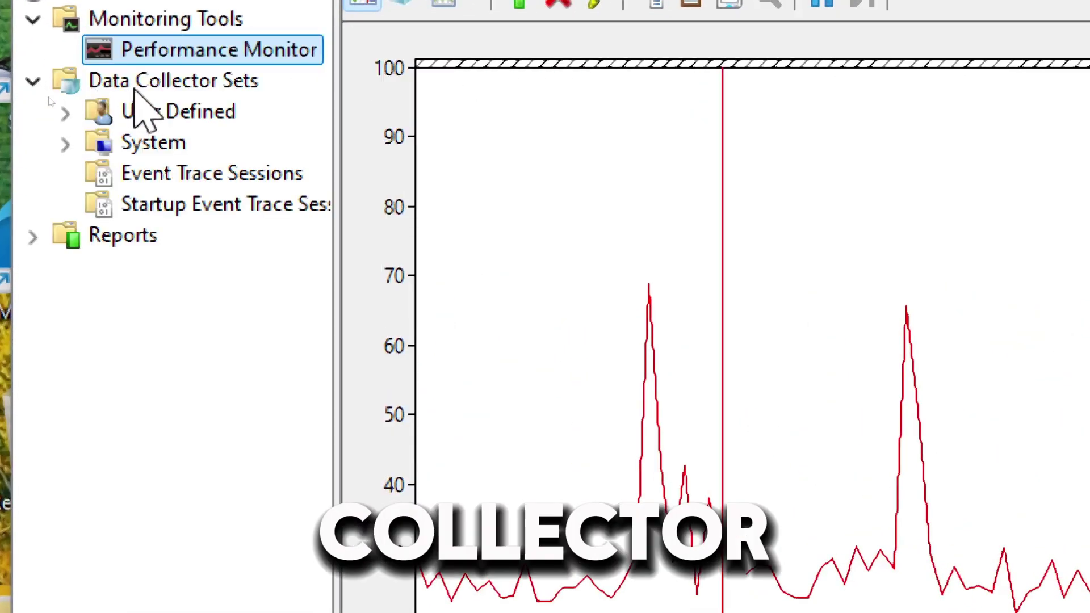
left_click(136, 85)
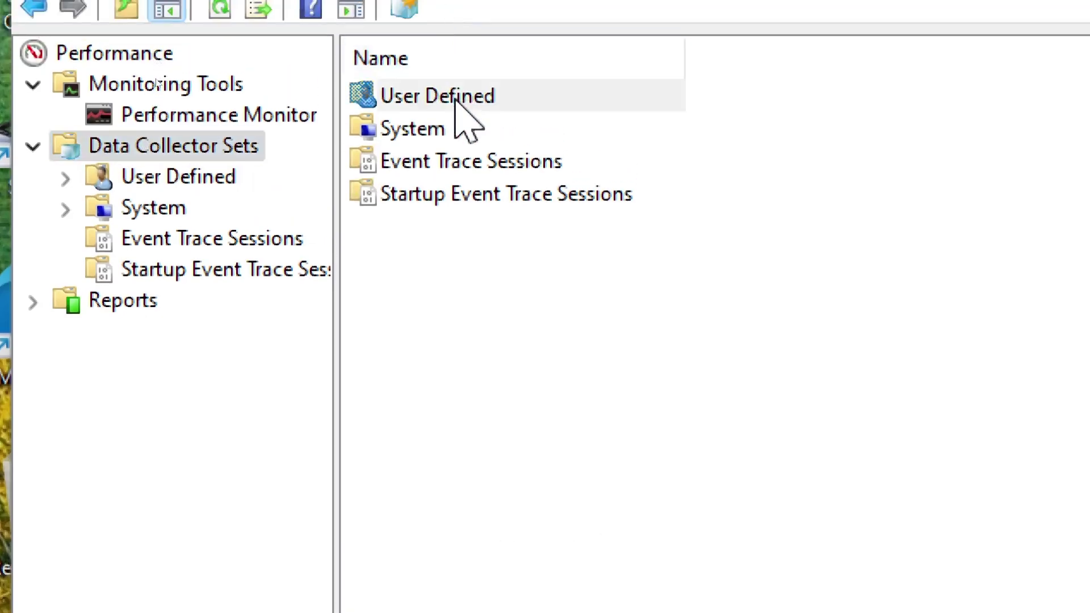
right_click(461, 109)
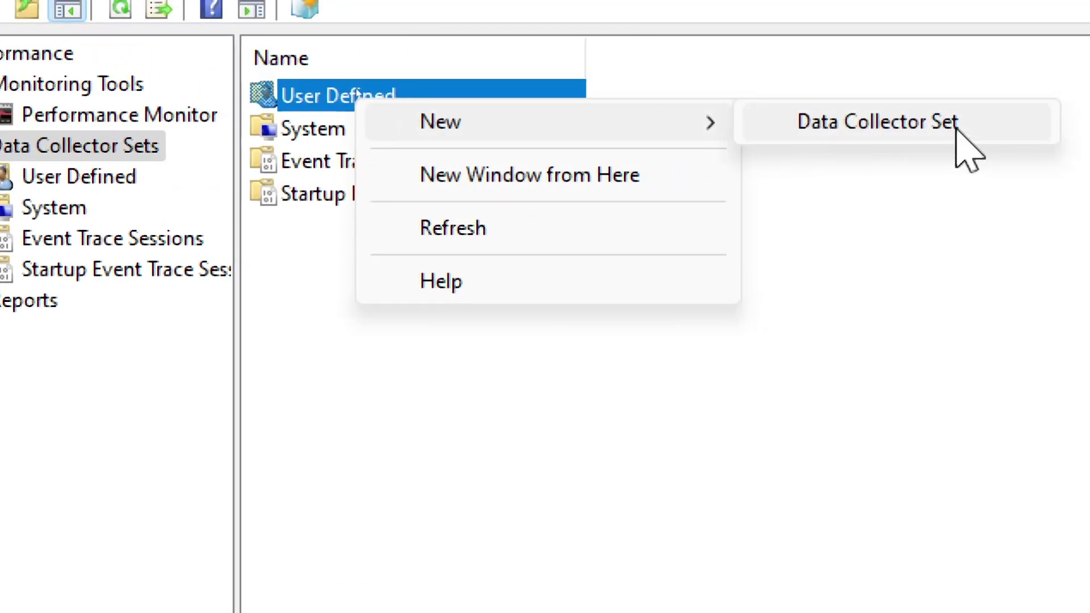
left_click(1055, 126)
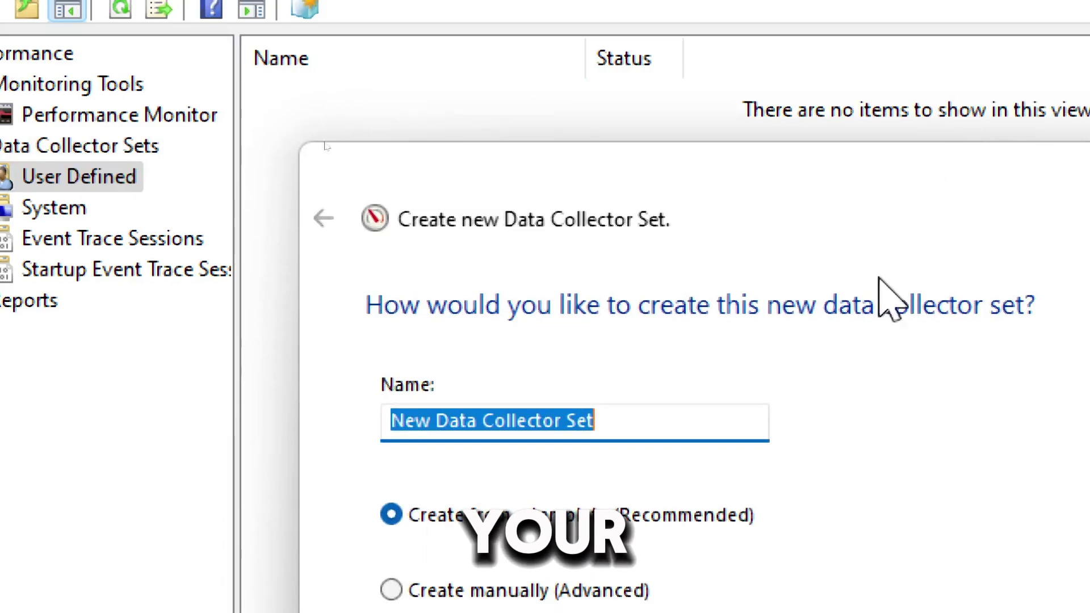
type("memory an")
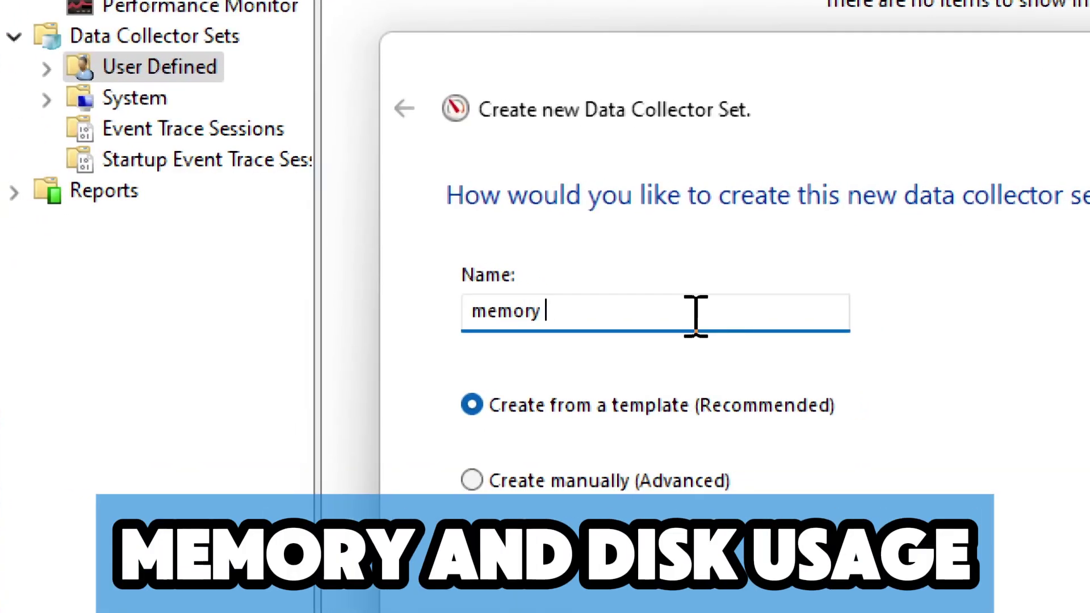
type("d disk usage")
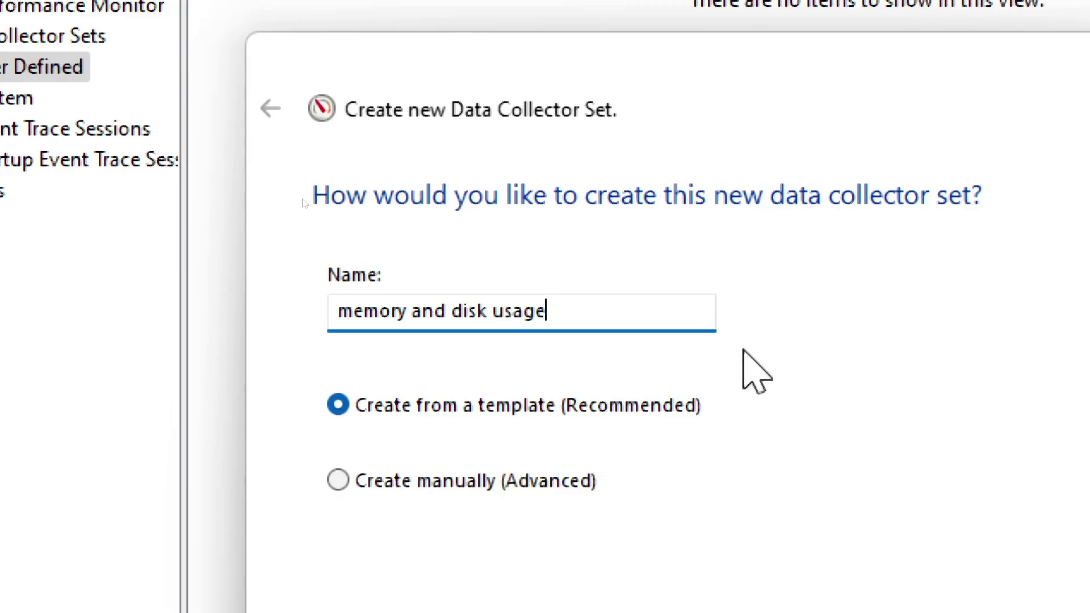
left_click(829, 612)
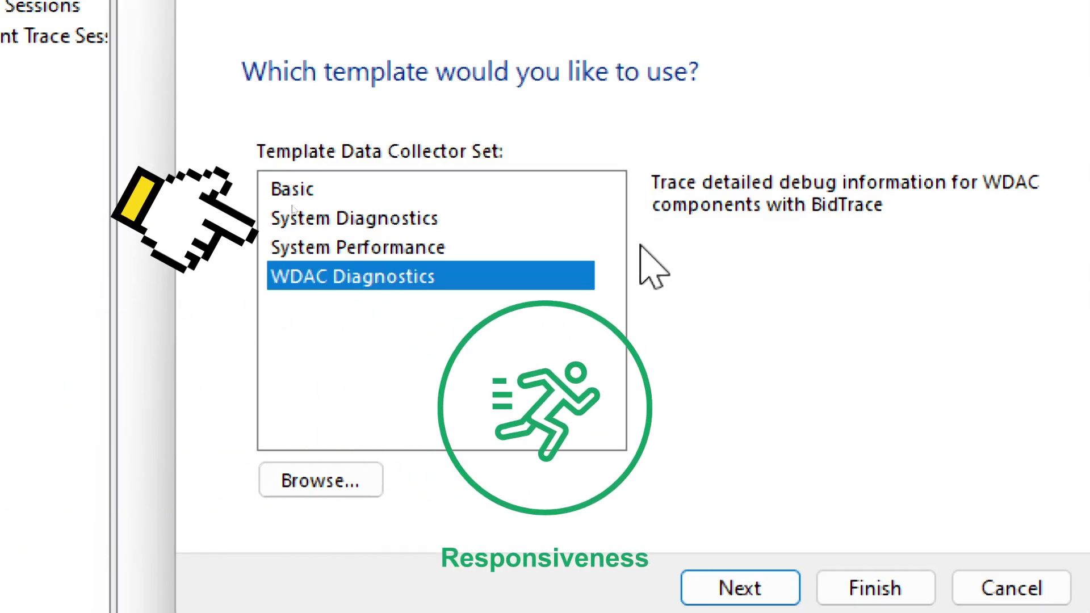
- Use the System Performance template and default save location, and start the set now
left_click(365, 250)
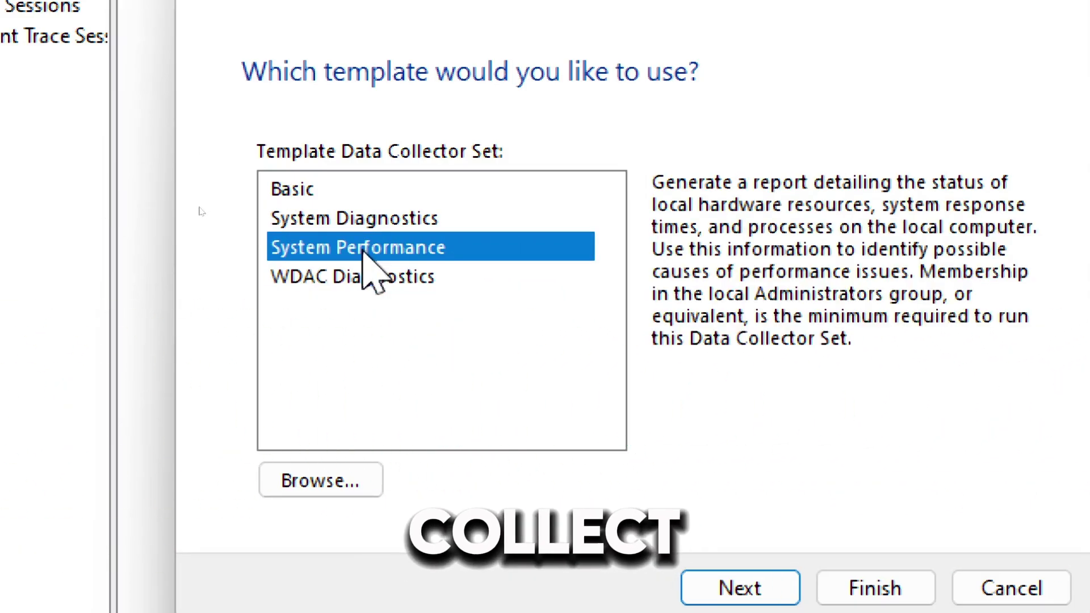
left_click(741, 588)
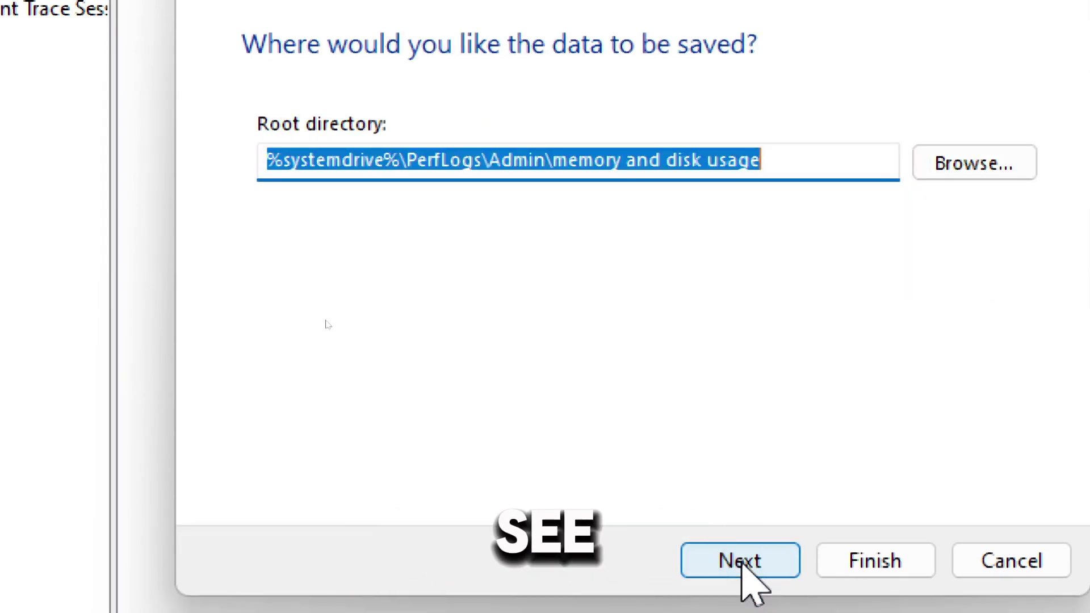
left_click(757, 565)
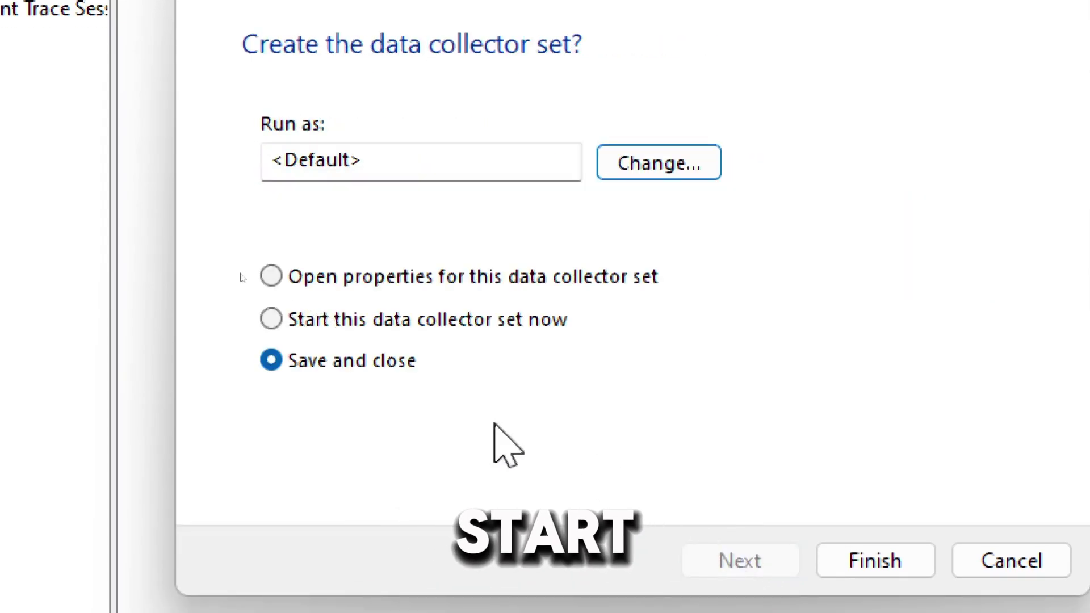
left_click(271, 320)
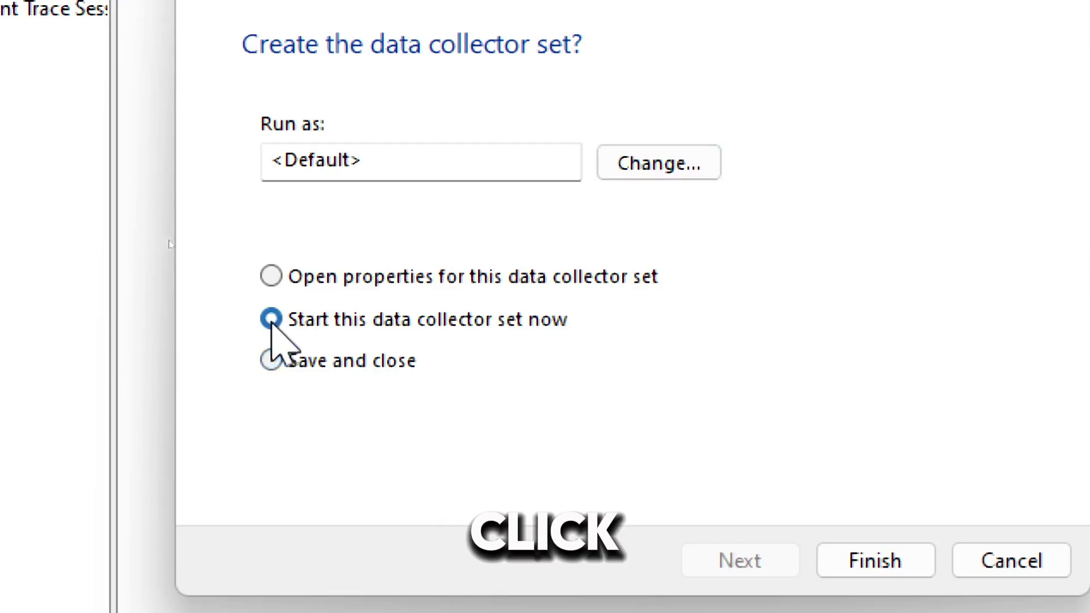
left_click(888, 558)
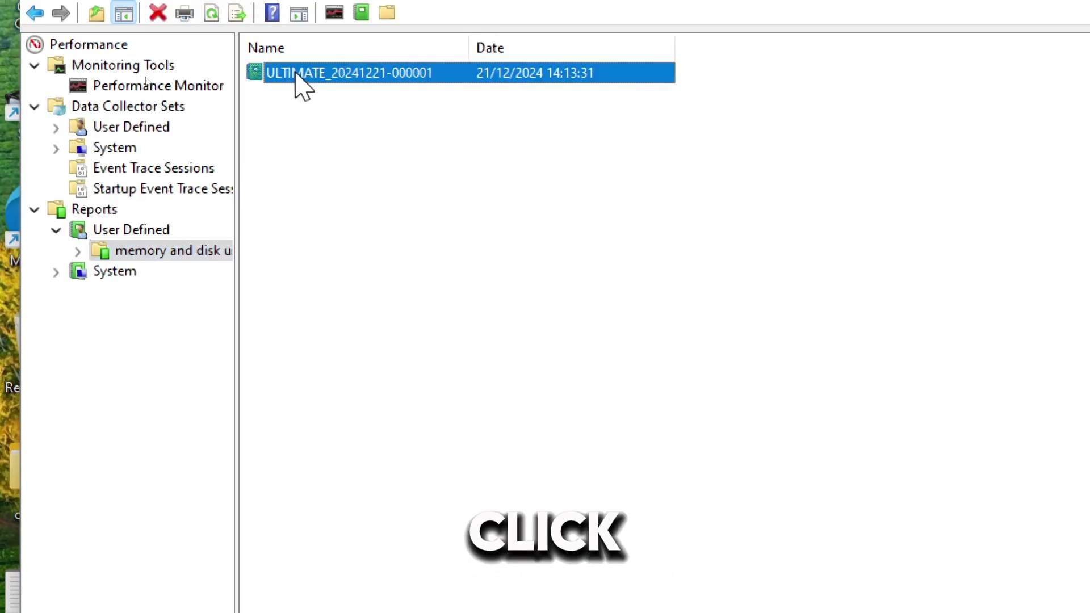
- Open the ULTIMATE System Performance report and highlight its Total CPU value of 26%
double_click(295, 74)
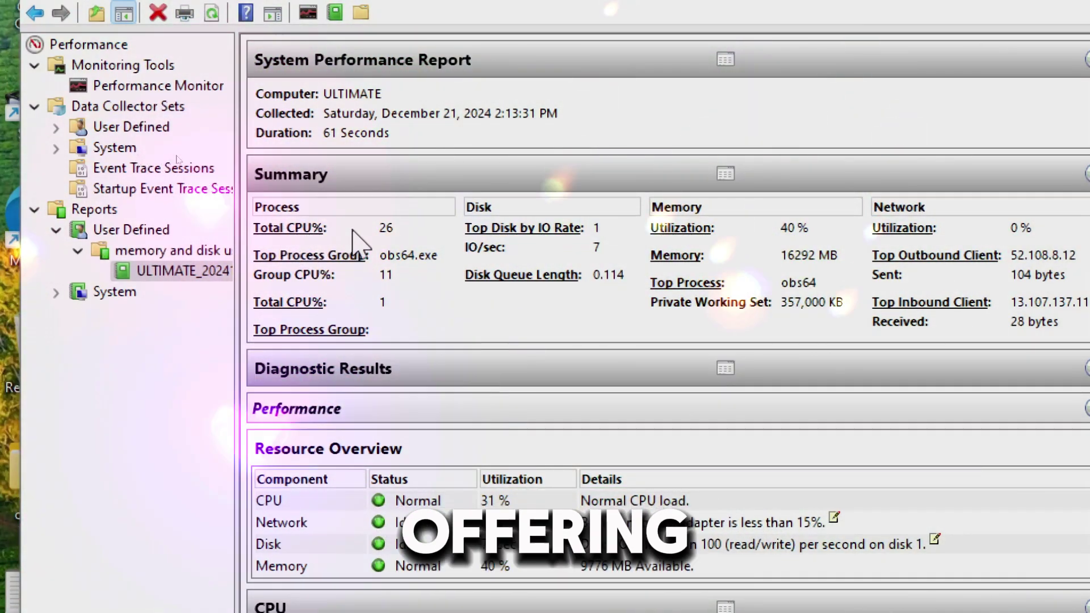
double_click(384, 228)
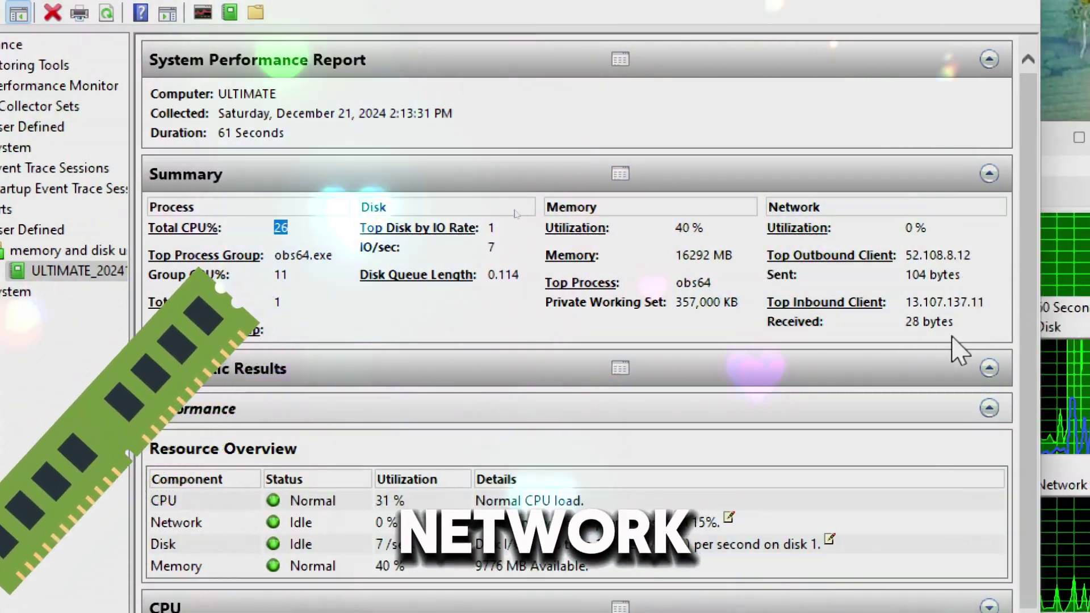
left_click(399, 427)
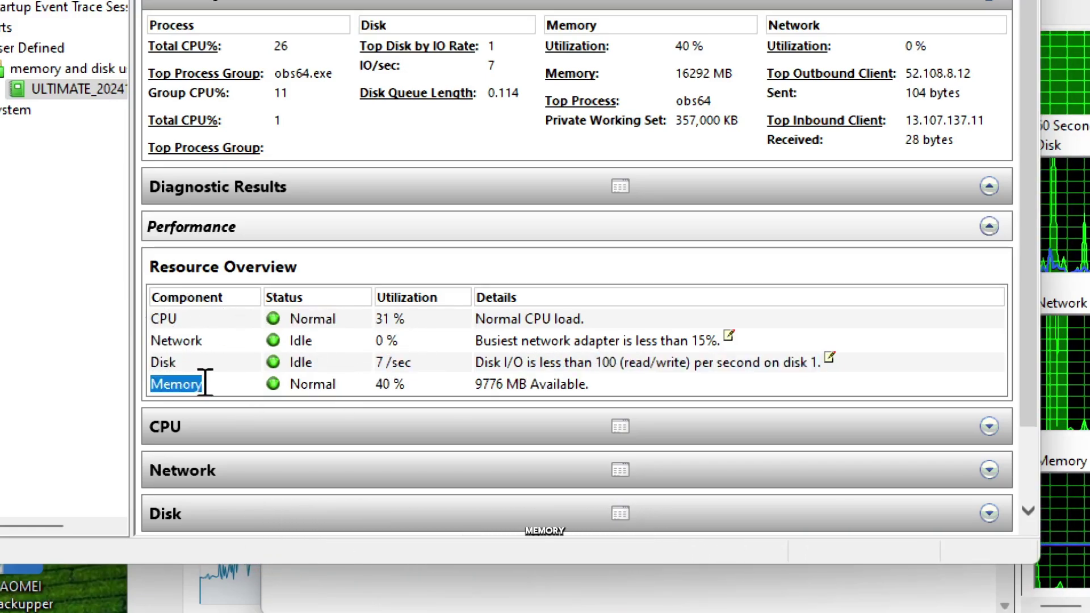
- Highlight the Memory overview entry and its 9776 MB Available detail
double_click(298, 385)
left_click(475, 389)
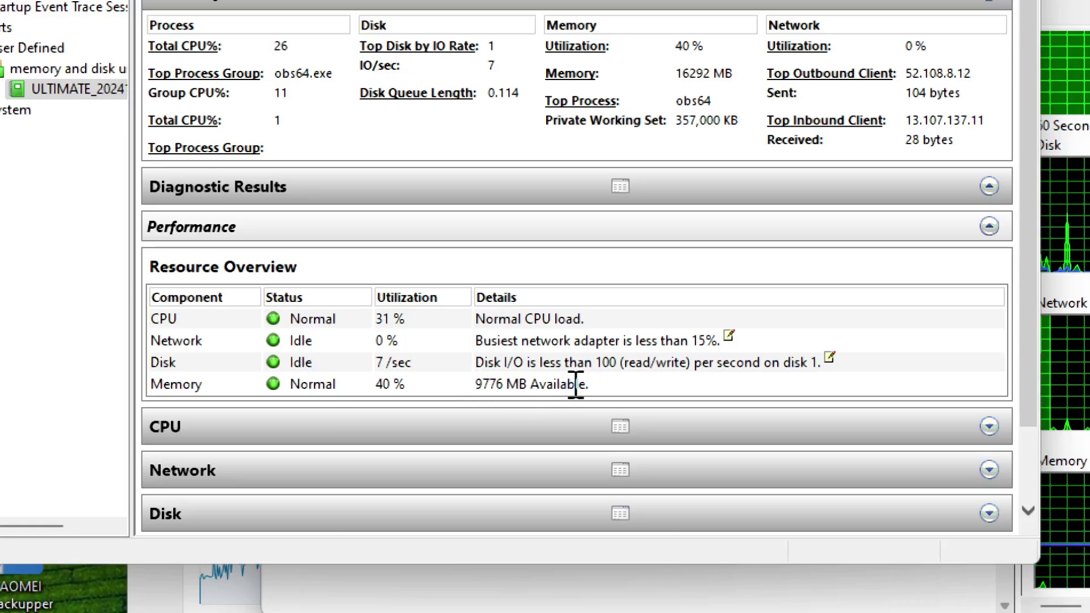
left_click_drag(585, 385, 475, 385)
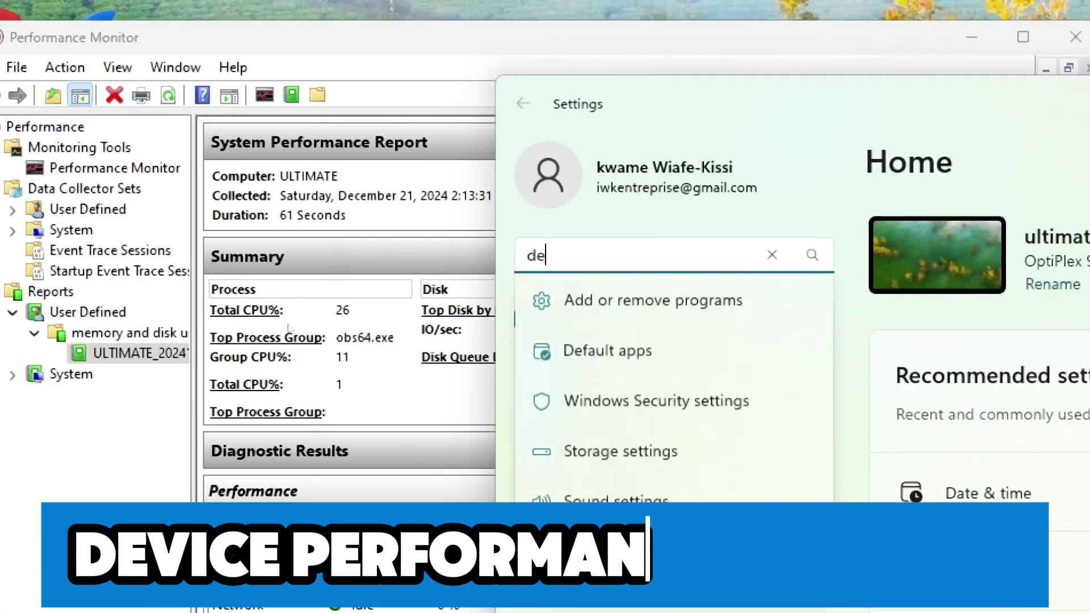
- Search Settings for 'device performance' and open Device performance & health
type("vice pe")
type("rformance")
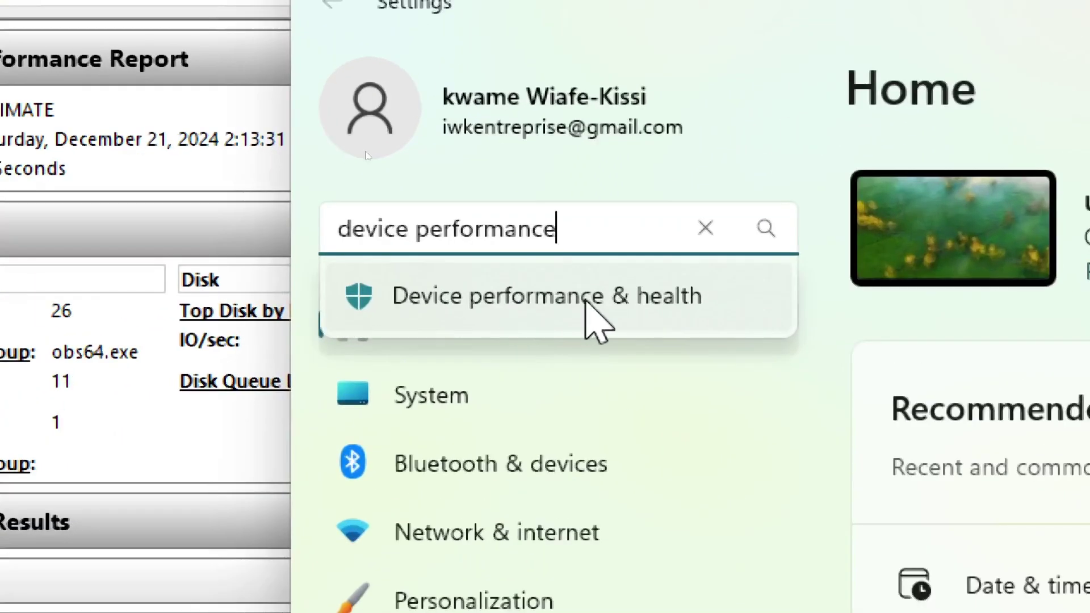
left_click(597, 297)
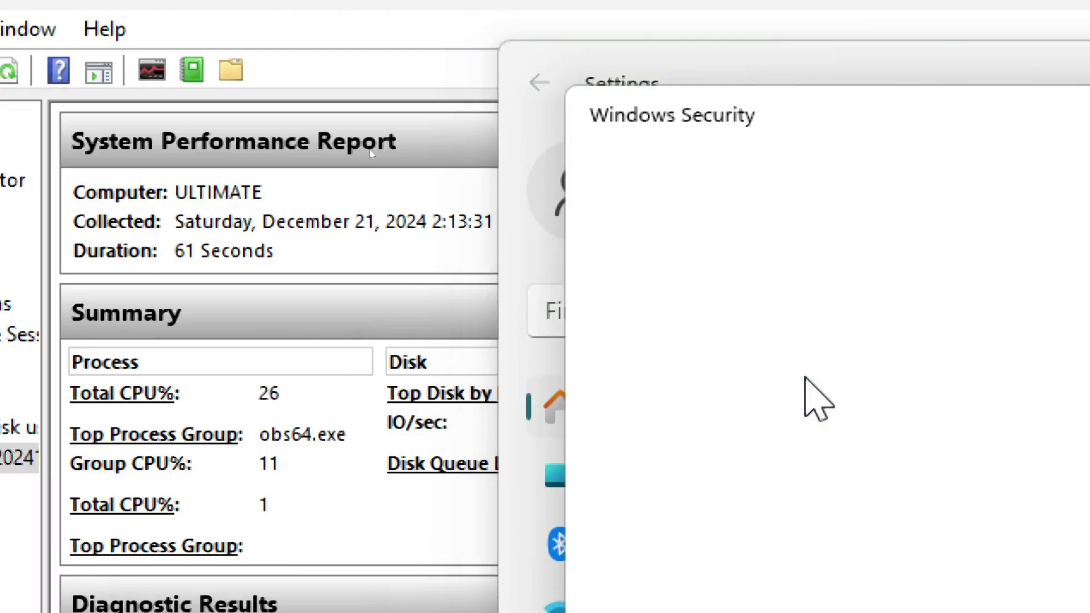